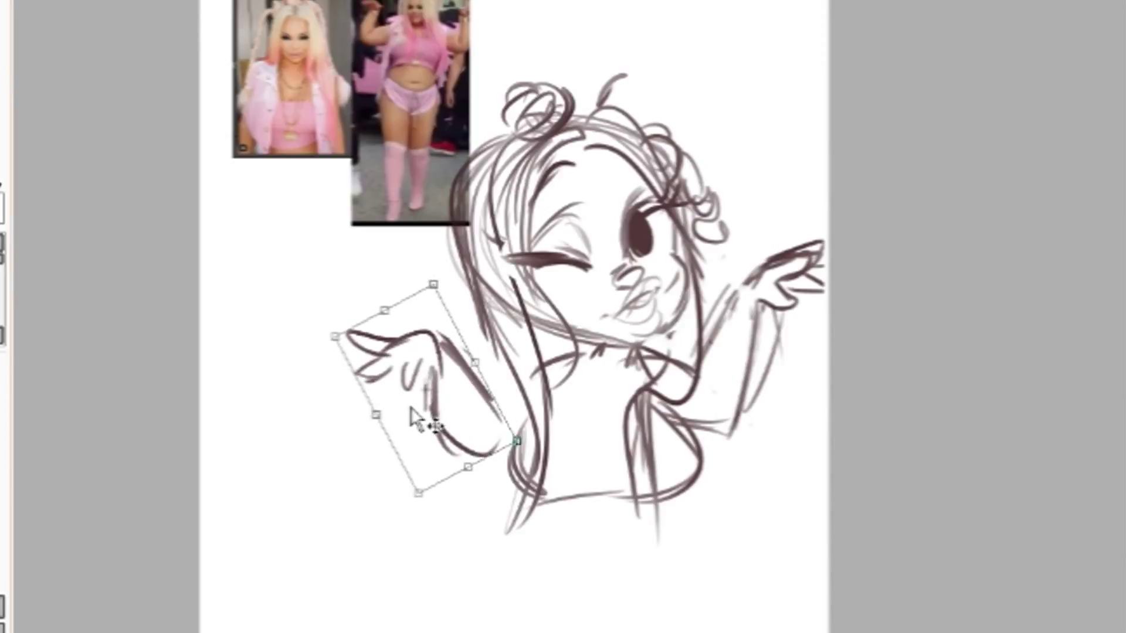
# Apply the transform of the left forearm and hand, and rotate the raised right hand into an outward gesture
pyautogui.press('Return')
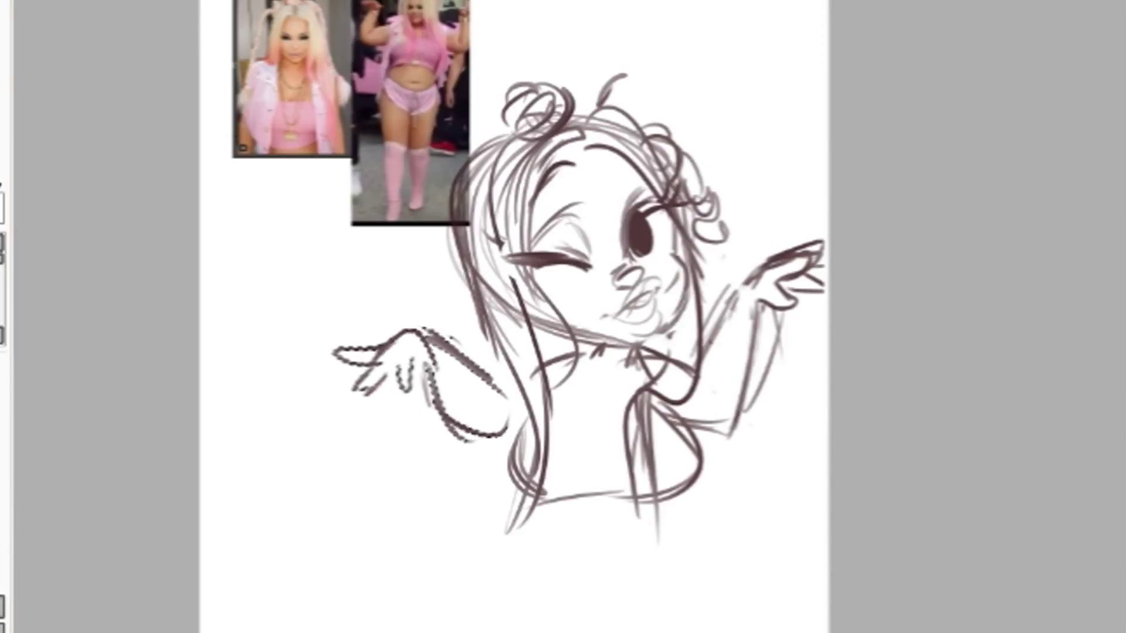
pyautogui.hotkey('ctrl', 'd')
pyautogui.moveTo(762, 223); pyautogui.dragTo(759, 231)
pyautogui.hotkey('ctrl', 't')
pyautogui.moveTo(833, 235); pyautogui.dragTo(821, 206)
pyautogui.moveTo(786, 258); pyautogui.dragTo(792, 302)
pyautogui.press('Return')
# Sketch the waistline, curved hips and both thighs below the figure's torso
pyautogui.moveTo(293, 252)
pyautogui.mouseDown()
pyautogui.moveTo(339, 264)
pyautogui.moveTo(346, 200)
pyautogui.mouseUp()
pyautogui.moveTo(774, 425); pyautogui.dragTo(583, 423)
pyautogui.moveTo(691, 495); pyautogui.dragTo(697, 450)
pyautogui.moveTo(762, 375); pyautogui.dragTo(780, 604)
pyautogui.moveTo(563, 399); pyautogui.dragTo(571, 522)
pyautogui.moveTo(727, 451); pyautogui.dragTo(674, 554)
# Transform the whole figure sketch so it tilts slightly clockwise
pyautogui.moveTo(334, 194)
pyautogui.mouseDown()
pyautogui.moveTo(337, 352)
pyautogui.moveTo(337, 158)
pyautogui.moveTo(369, 293)
pyautogui.mouseUp()
pyautogui.hotkey('ctrl', 't')
pyautogui.moveTo(258, 188); pyautogui.dragTo(261, 210)
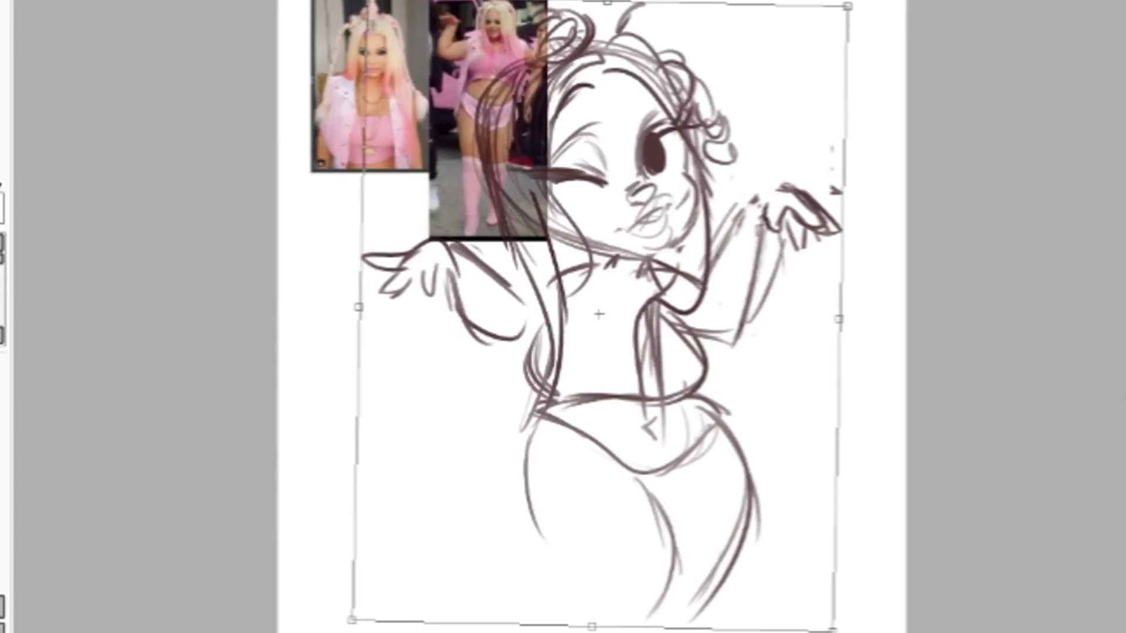
pyautogui.press('Return')
# Sketch the lower thighs, knees and calves, with the left leg bent at the knee
pyautogui.moveTo(598, 315); pyautogui.dragTo(548, 229)
pyautogui.scroll(-3, 331, 206)
pyautogui.scroll(3, 462, 280)
pyautogui.moveTo(478, 284); pyautogui.dragTo(477, 229)
pyautogui.moveTo(563, 407); pyautogui.dragTo(544, 537)
pyautogui.moveTo(727, 390); pyautogui.dragTo(668, 581)
pyautogui.moveTo(707, 460)
pyautogui.mouseDown()
pyautogui.moveTo(628, 616)
pyautogui.moveTo(658, 440)
pyautogui.mouseUp()
pyautogui.moveTo(642, 463); pyautogui.dragTo(563, 545)
pyautogui.moveTo(543, 451); pyautogui.dragTo(528, 525)
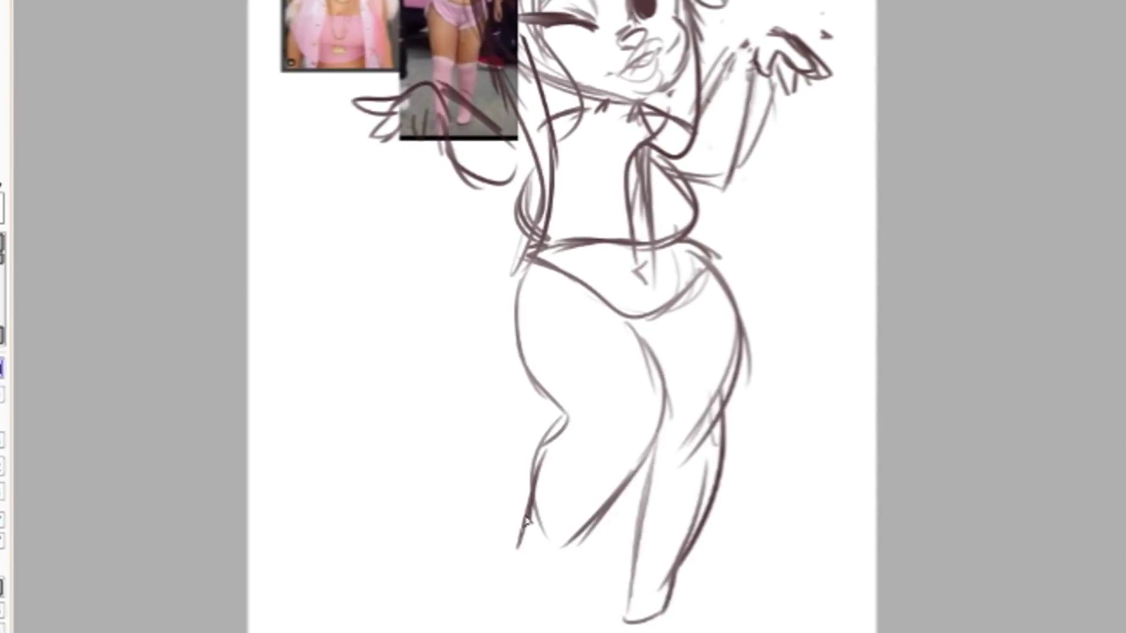
# Select the lower legs and transform them upward to shorten the legs
pyautogui.moveTo(639, 630)
pyautogui.mouseDown()
pyautogui.moveTo(645, 475)
pyautogui.moveTo(616, 557)
pyautogui.mouseUp()
pyautogui.moveTo(642, 510)
pyautogui.mouseDown()
pyautogui.moveTo(633, 598)
pyautogui.moveTo(398, 632)
pyautogui.mouseUp()
pyautogui.hotkey('ctrl', 't')
pyautogui.press('Return')
pyautogui.moveTo(352, 545); pyautogui.dragTo(361, 627)
# Sketch the shorts' waistband and scalloped hem, and rework the right ankle and foot
pyautogui.moveTo(692, 308)
pyautogui.mouseDown()
pyautogui.moveTo(550, 320)
pyautogui.moveTo(551, 372)
pyautogui.mouseUp()
pyautogui.moveTo(534, 351); pyautogui.dragTo(654, 408)
pyautogui.moveTo(713, 340); pyautogui.dragTo(747, 395)
pyautogui.moveTo(551, 410); pyautogui.dragTo(732, 381)
pyautogui.scroll(-1, 586, 410)
pyautogui.moveTo(645, 499); pyautogui.dragTo(657, 569)
pyautogui.moveTo(662, 616); pyautogui.dragTo(692, 562)
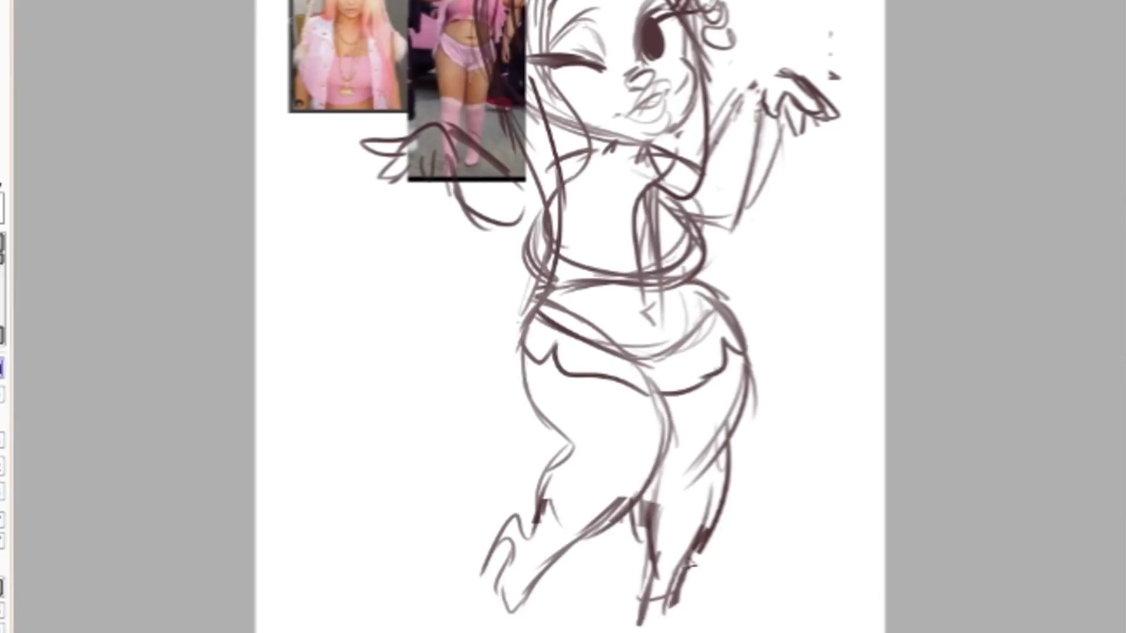
# Sketch the open sleeveless vest, the crop top's neckline and the pendant necklace following the reference photos
pyautogui.scroll(3, 516, 286)
pyautogui.scroll(2, 591, 230)
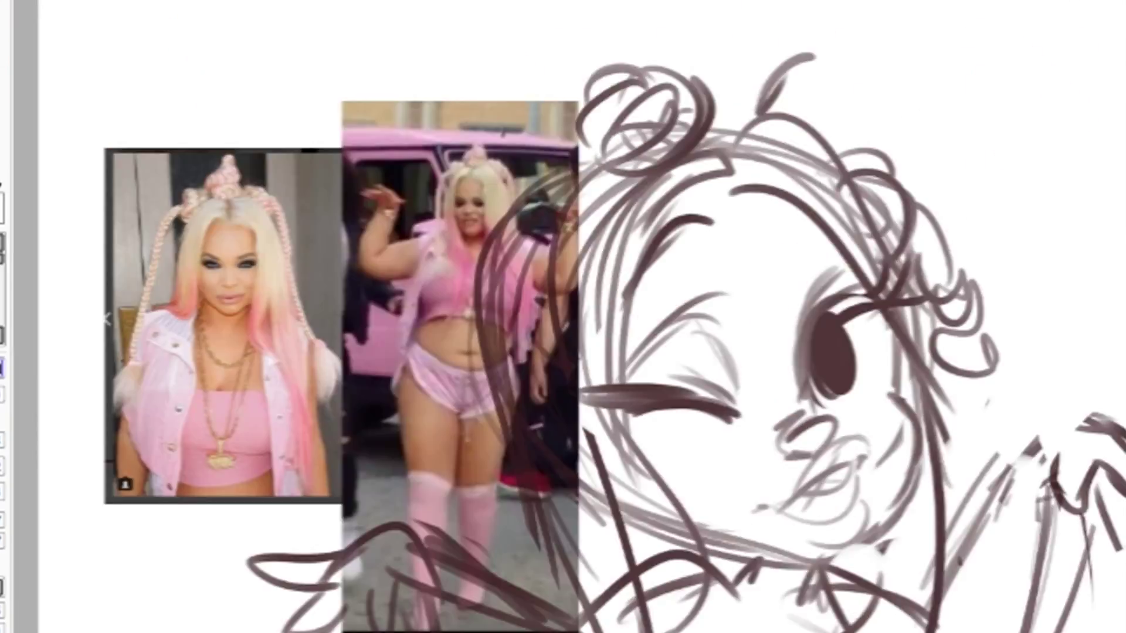
pyautogui.scroll(-3, 598, 523)
pyautogui.scroll(-1, 514, 472)
pyautogui.moveTo(707, 366); pyautogui.dragTo(800, 542)
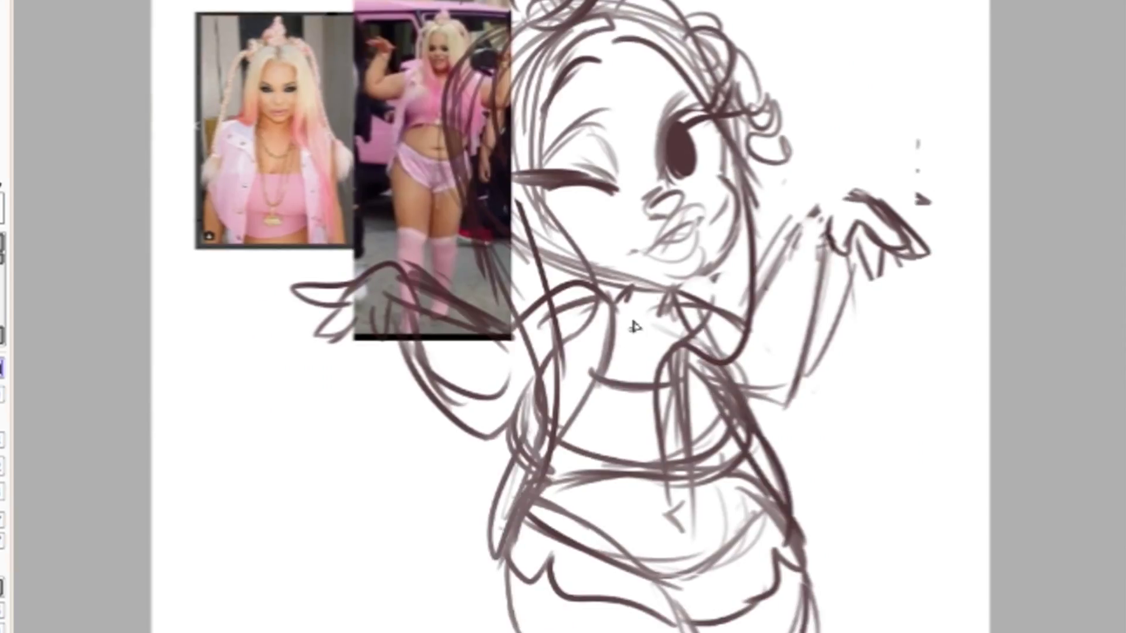
pyautogui.moveTo(633, 327); pyautogui.dragTo(642, 422)
pyautogui.scroll(2, 633, 327)
pyautogui.scroll(-5, 563, 317)
pyautogui.moveTo(454, 88); pyautogui.dragTo(499, 120)
pyautogui.scroll(6, 563, 316)
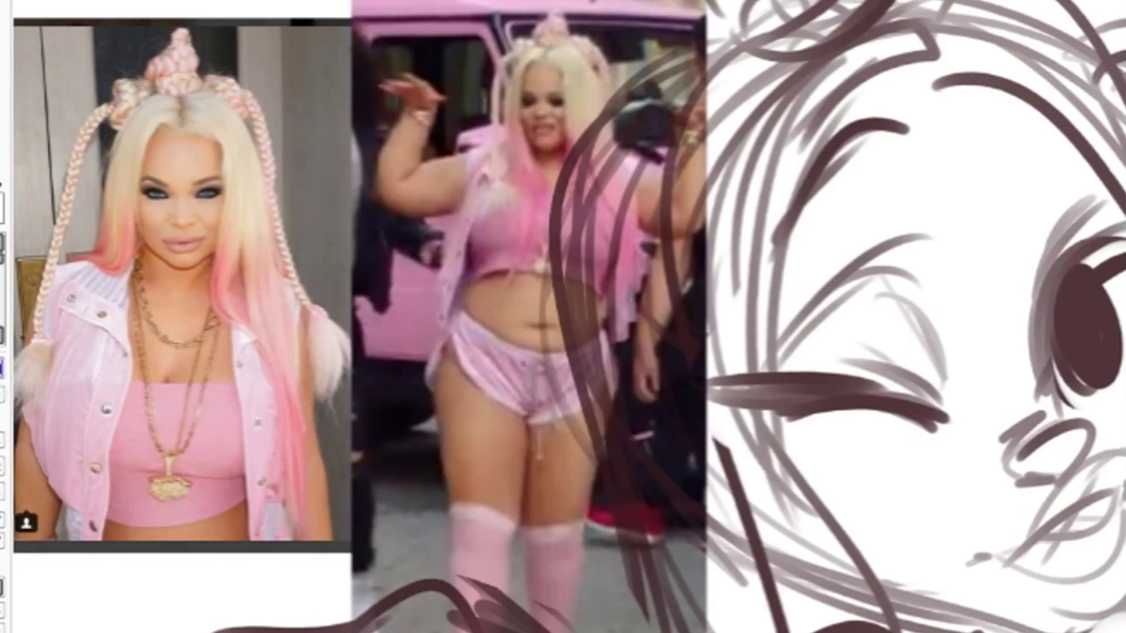
pyautogui.scroll(-2, 563, 317)
# Extend the curly braid on the right and sketch a side bun with a long tasselled braid on the left
pyautogui.moveTo(901, 357); pyautogui.dragTo(939, 494)
pyautogui.scroll(-1, 771, 317)
pyautogui.scroll(1, 523, 236)
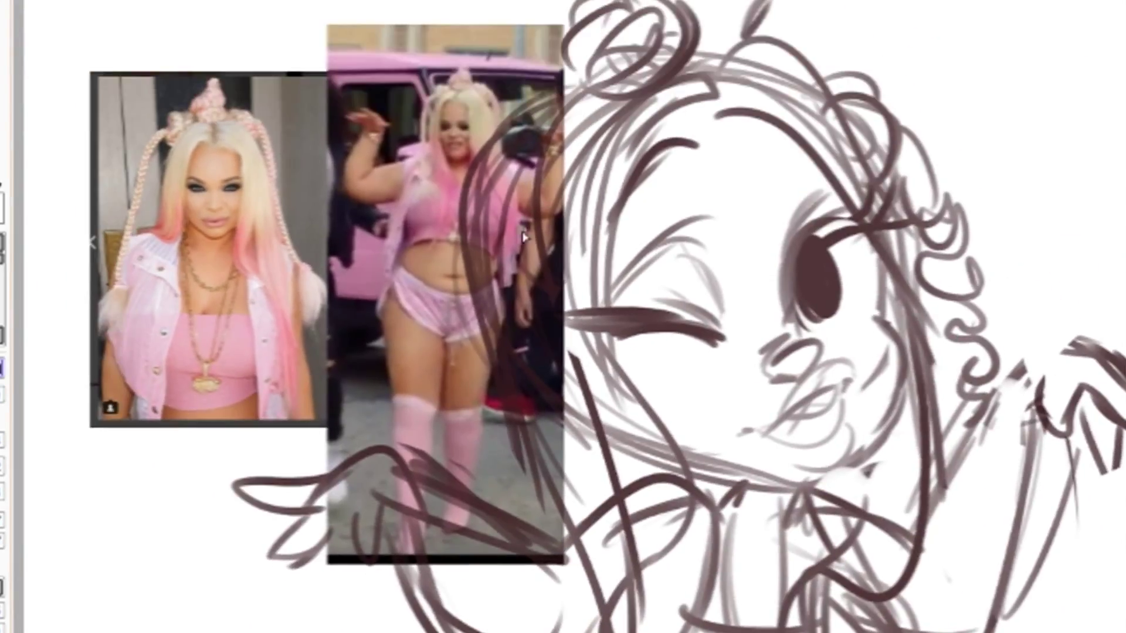
pyautogui.moveTo(524, 237); pyautogui.dragTo(463, 167)
pyautogui.scroll(-1, 463, 167)
pyautogui.moveTo(469, 217); pyautogui.dragTo(452, 346)
pyautogui.scroll(-1, 451, 346)
pyautogui.hotkey('ctrl', 'z')
pyautogui.moveTo(552, 77); pyautogui.dragTo(496, 178)
pyautogui.moveTo(487, 304)
pyautogui.mouseDown()
pyautogui.moveTo(522, 457)
pyautogui.moveTo(498, 610)
pyautogui.mouseUp()
pyautogui.scroll(-3, 520, 196)
pyautogui.scroll(2, 520, 196)
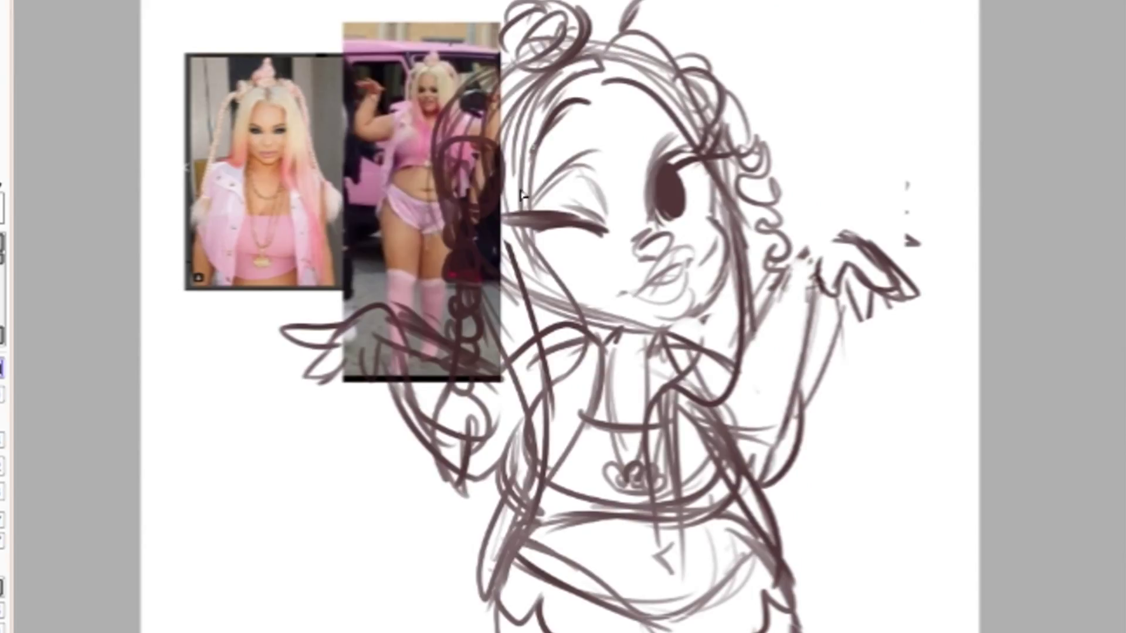
# Add buttons to the vest's left edge and slightly reposition the raised right hand
pyautogui.scroll(-1, 524, 196)
pyautogui.scroll(-3, 545, 394)
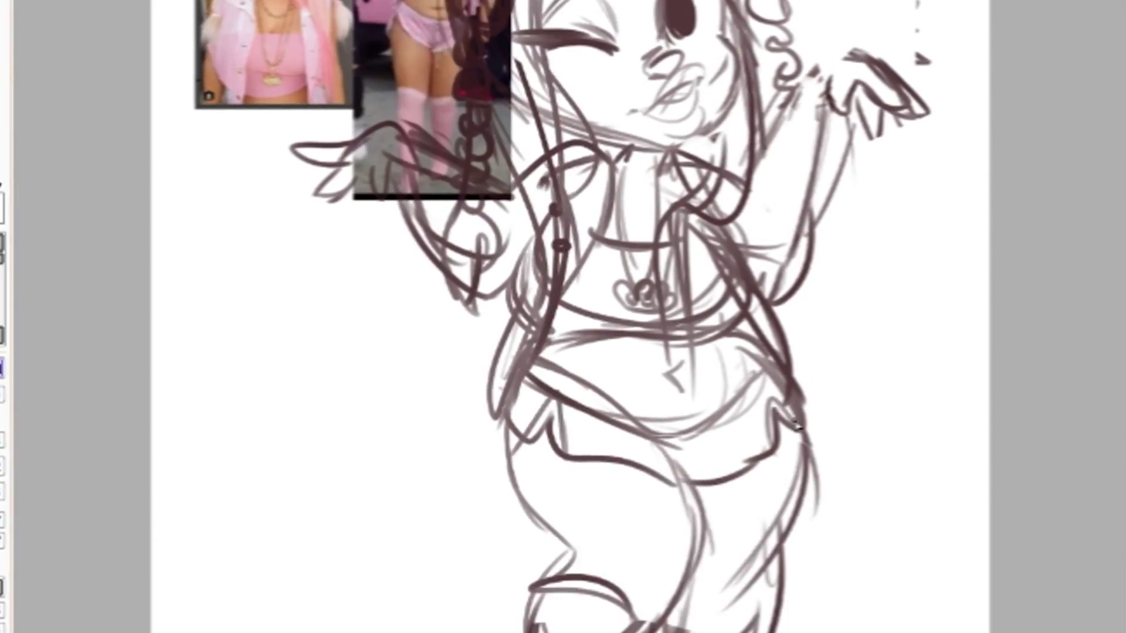
pyautogui.scroll(-3, 563, 317)
pyautogui.moveTo(856, 146); pyautogui.dragTo(862, 152)
pyautogui.hotkey('ctrl', 't')
pyautogui.moveTo(885, 199); pyautogui.dragTo(873, 206)
pyautogui.press('Return')
# Select the head and transform it so it tilts further clockwise on the neck
pyautogui.scroll(-2, 563, 316)
pyautogui.scroll(3, 563, 317)
pyautogui.moveTo(586, 147); pyautogui.dragTo(581, 154)
pyautogui.hotkey('ctrl', 't')
pyautogui.moveTo(733, 328); pyautogui.dragTo(597, 307)
pyautogui.press('Return')
# Select the figure from the waist down and transform its position relative to the torso
pyautogui.scroll(-2, 563, 317)
pyautogui.moveTo(528, 328); pyautogui.dragTo(516, 338)
pyautogui.hotkey('ctrl', 't')
pyautogui.moveTo(412, 444); pyautogui.dragTo(412, 422)
pyautogui.press('Return')
# Letter the word "THICK" in tall capitals beside the thighs and sketch a heart outline behind it
pyautogui.scroll(3, 558, 256)
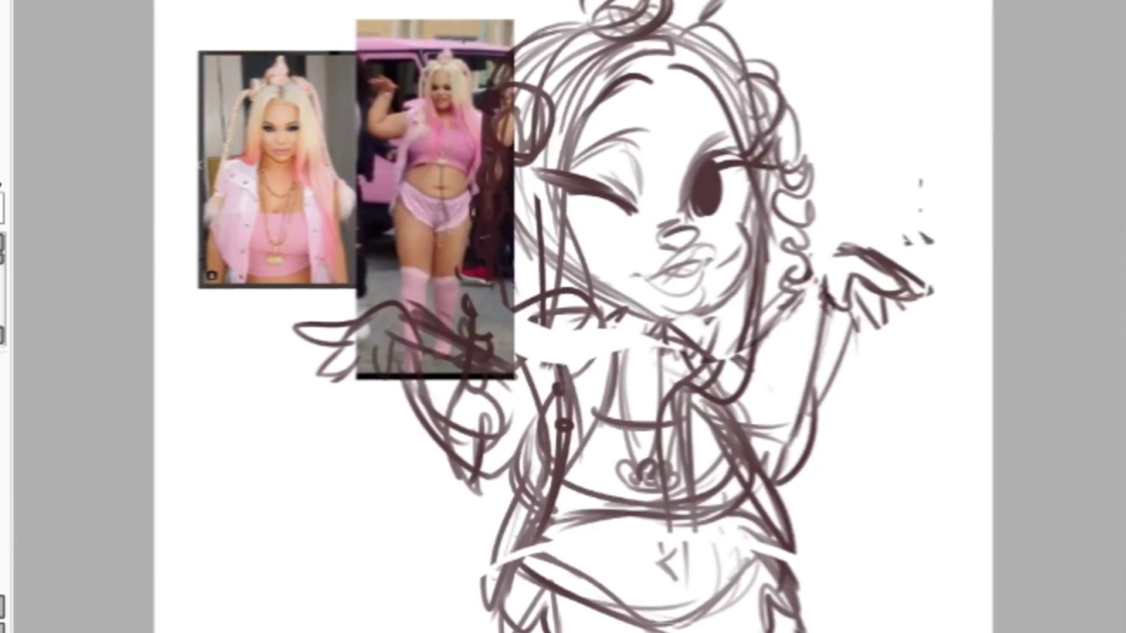
pyautogui.scroll(-3, 558, 256)
pyautogui.moveTo(121, 281); pyautogui.dragTo(202, 271)
pyautogui.moveTo(171, 277); pyautogui.dragTo(176, 482)
pyautogui.moveTo(221, 289); pyautogui.dragTo(221, 465)
pyautogui.moveTo(214, 372); pyautogui.dragTo(252, 368)
pyautogui.moveTo(251, 281)
pyautogui.mouseDown()
pyautogui.moveTo(256, 465)
pyautogui.moveTo(346, 469)
pyautogui.mouseUp()
pyautogui.scroll(5, 329, 410)
pyautogui.scroll(-5, 563, 317)
pyautogui.moveTo(464, 311); pyautogui.dragTo(445, 478)
pyautogui.moveTo(469, 304); pyautogui.dragTo(525, 498)
pyautogui.moveTo(329, 211); pyautogui.dragTo(434, 487)
# Sketch a boxed "TW" mark beside the right foot and touch up the left leg's sock cuff
pyautogui.scroll(-3, 563, 317)
pyautogui.moveTo(650, 399); pyautogui.dragTo(727, 551)
pyautogui.scroll(-3, 563, 316)
pyautogui.moveTo(437, 249); pyautogui.dragTo(405, 452)
pyautogui.scroll(-3, 446, 316)
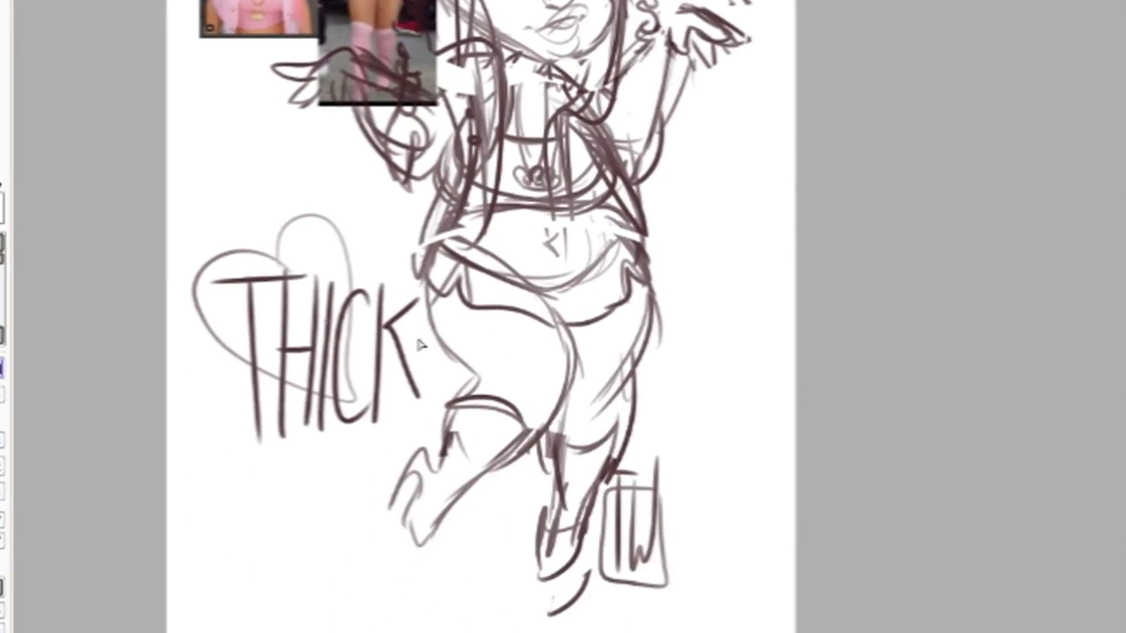
pyautogui.moveTo(449, 364); pyautogui.dragTo(503, 401)
pyautogui.scroll(2, 445, 317)
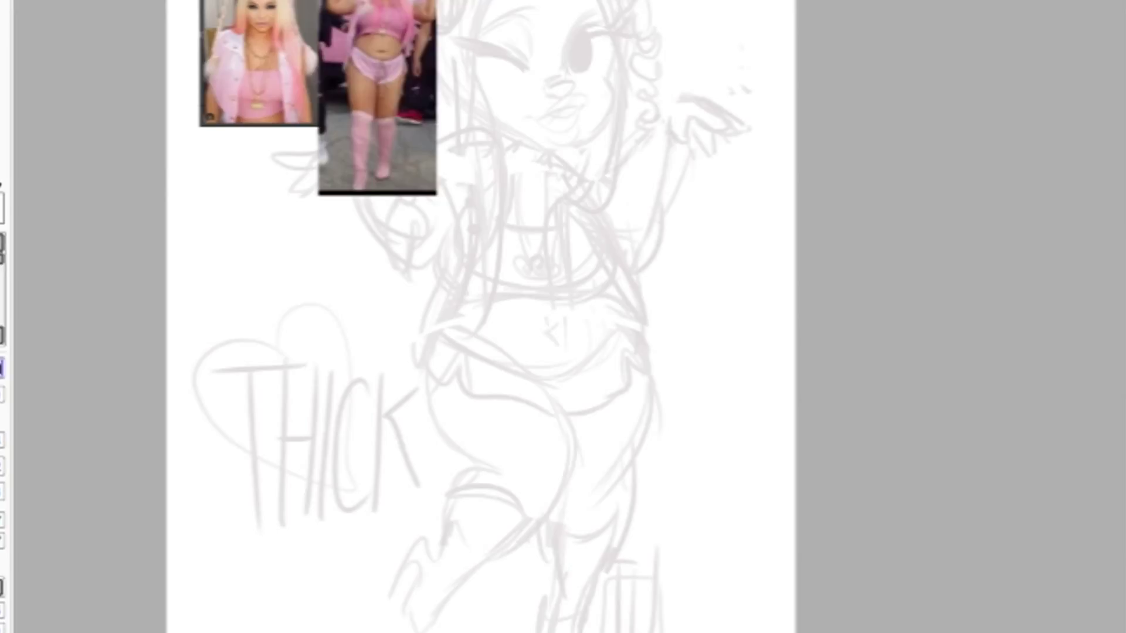
# Ink the left hairline and front strand sweeping past the winking eye in black over the faded sketch
pyautogui.scroll(3, 481, 316)
pyautogui.scroll(6, 563, 235)
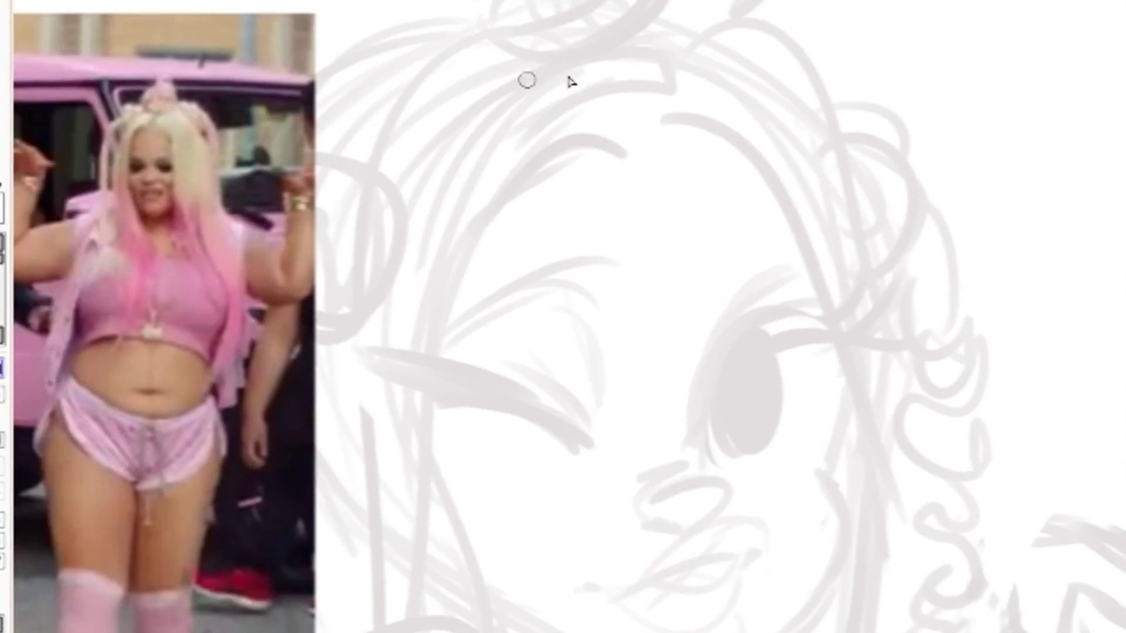
pyautogui.moveTo(679, 113); pyautogui.dragTo(340, 425)
pyautogui.moveTo(539, 264); pyautogui.dragTo(326, 621)
pyautogui.scroll(-2, 563, 316)
pyautogui.scroll(1, 563, 316)
# Ink the hair parting, the right hairline and the outer hair curve on the right side of the head
pyautogui.moveTo(522, 12); pyautogui.dragTo(611, 87)
pyautogui.moveTo(611, 94)
pyautogui.mouseDown()
pyautogui.moveTo(749, 251)
pyautogui.moveTo(785, 516)
pyautogui.mouseUp()
pyautogui.scroll(-2, 563, 316)
pyautogui.moveTo(678, 170); pyautogui.dragTo(874, 360)
pyautogui.moveTo(622, 147); pyautogui.dragTo(692, 232)
pyautogui.scroll(1, 595, 151)
# Ink the main coils of the top bun and fill them with short curved braid lines
pyautogui.moveTo(499, 141); pyautogui.dragTo(642, 176)
pyautogui.moveTo(587, 105); pyautogui.dragTo(510, 182)
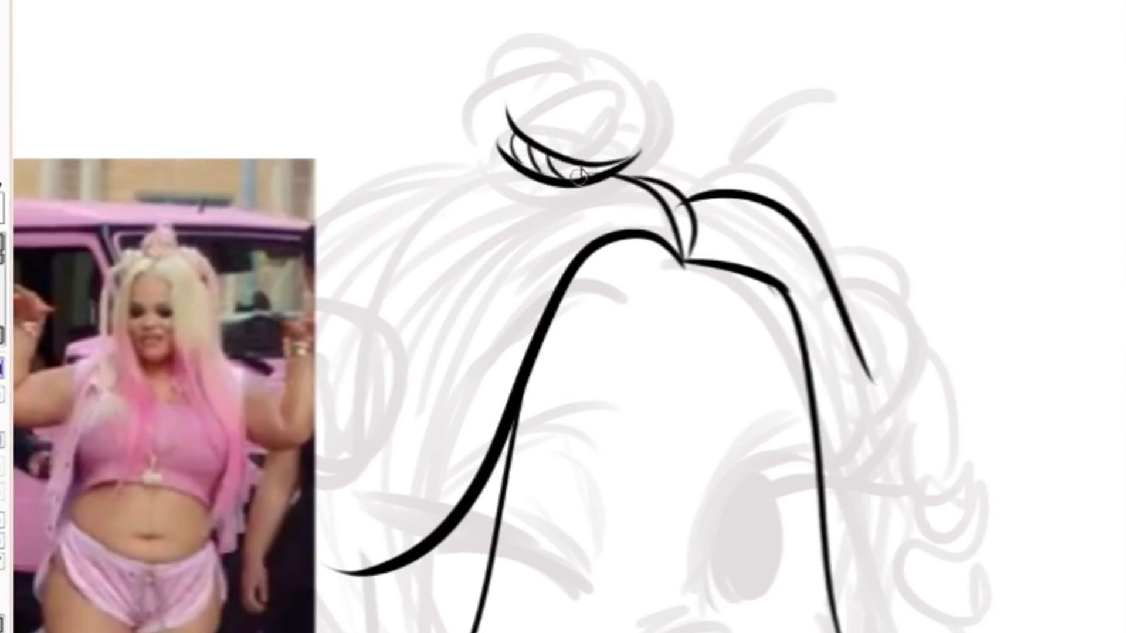
pyautogui.moveTo(510, 105); pyautogui.dragTo(642, 146)
pyautogui.moveTo(625, 138); pyautogui.dragTo(560, 99)
pyautogui.moveTo(635, 103); pyautogui.dragTo(490, 126)
pyautogui.moveTo(516, 70); pyautogui.dragTo(496, 100)
pyautogui.moveTo(571, 74); pyautogui.dragTo(562, 82)
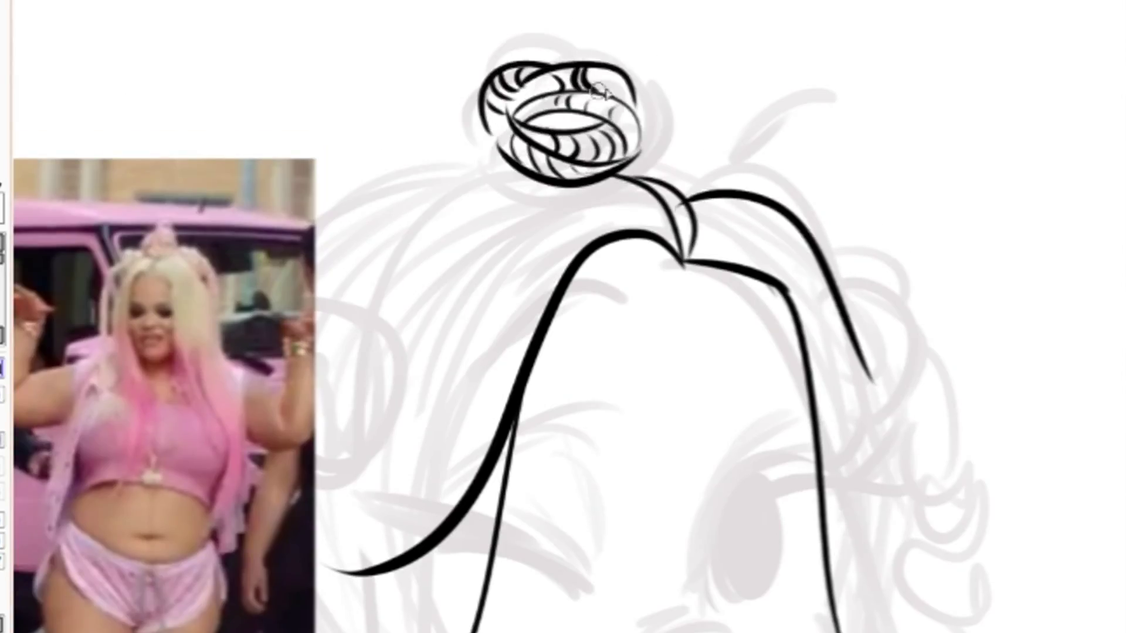
# Finish the top bun with a small loop at its left and ink the hair curves running down from it
pyautogui.moveTo(463, 120); pyautogui.dragTo(516, 181)
pyautogui.moveTo(591, 112); pyautogui.dragTo(562, 131)
pyautogui.scroll(-3, 563, 234)
pyautogui.moveTo(496, 62); pyautogui.dragTo(579, 46)
pyautogui.scroll(3, 563, 235)
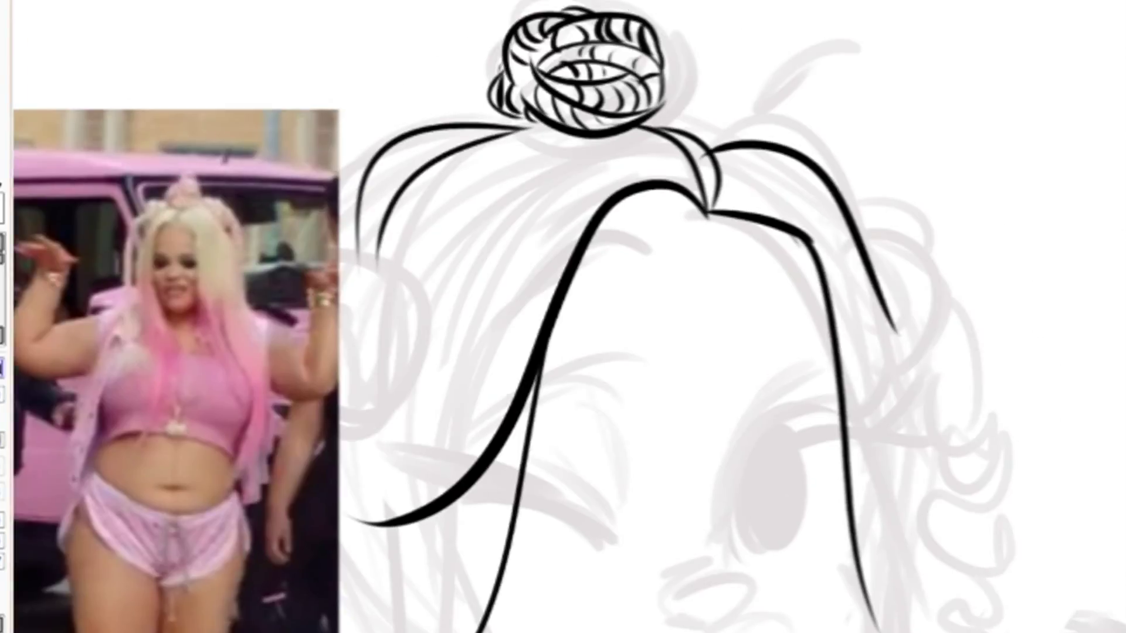
# Ink the open eye's upper lash line, lashes and solid black pupil, plus both thick eyebrows
pyautogui.moveTo(657, 135); pyautogui.dragTo(712, 106)
pyautogui.scroll(-3, 770, 208)
pyautogui.moveTo(740, 373); pyautogui.dragTo(906, 275)
pyautogui.moveTo(831, 238); pyautogui.dragTo(826, 194)
pyautogui.moveTo(868, 237); pyautogui.dragTo(891, 214)
pyautogui.moveTo(897, 267); pyautogui.dragTo(938, 281)
pyautogui.moveTo(743, 191); pyautogui.dragTo(838, 144)
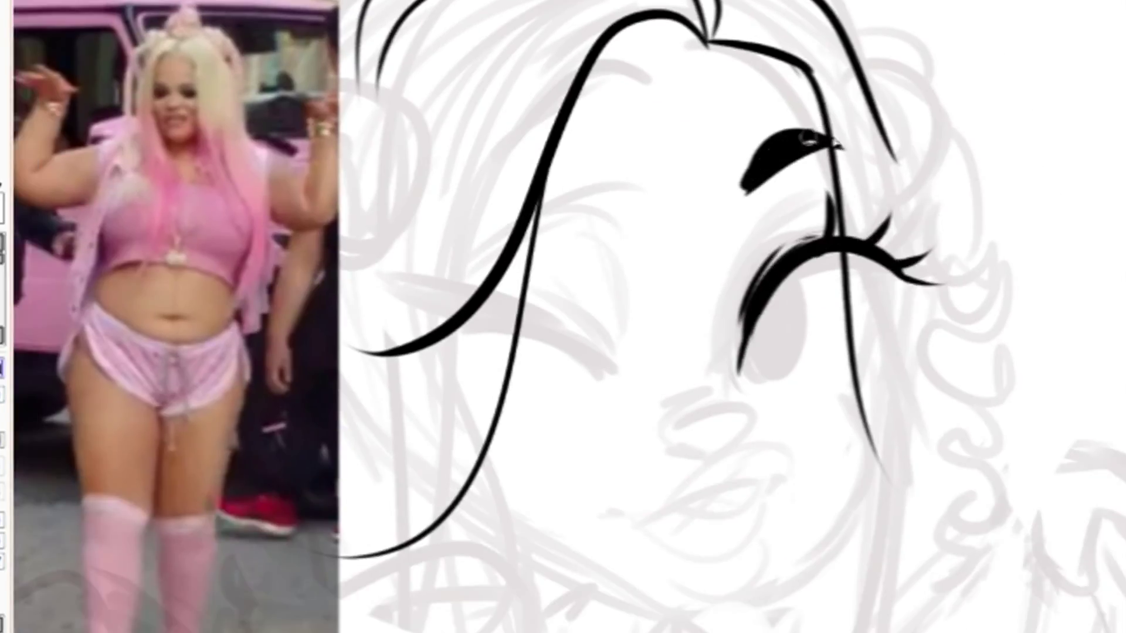
pyautogui.moveTo(624, 156); pyautogui.dragTo(510, 71)
pyautogui.moveTo(762, 275)
pyautogui.mouseDown()
pyautogui.moveTo(756, 375)
pyautogui.moveTo(780, 370)
pyautogui.mouseUp()
# Ink the winking eye's thick tapered lash line and add short lashes above it
pyautogui.moveTo(607, 361); pyautogui.dragTo(399, 272)
pyautogui.moveTo(510, 316); pyautogui.dragTo(472, 301)
pyautogui.moveTo(484, 258); pyautogui.dragTo(466, 287)
pyautogui.moveTo(586, 334); pyautogui.dragTo(545, 320)
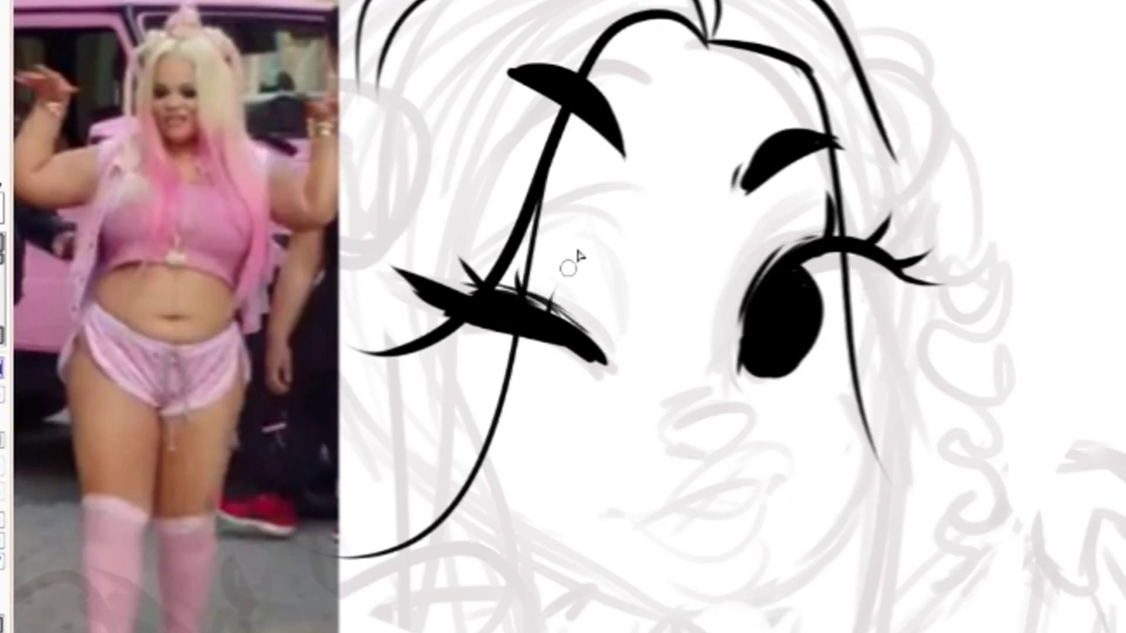
# Ink the nose with its nostril and the open eye's lower lashes
pyautogui.moveTo(697, 405); pyautogui.dragTo(742, 441)
pyautogui.moveTo(699, 441); pyautogui.dragTo(739, 455)
pyautogui.scroll(-1, 704, 410)
pyautogui.moveTo(691, 381); pyautogui.dragTo(718, 358)
# Mirror the canvas view and ink the parted lips with the black mouth opening and corner marks
pyautogui.press('h')
pyautogui.scroll(-1, 551, 343)
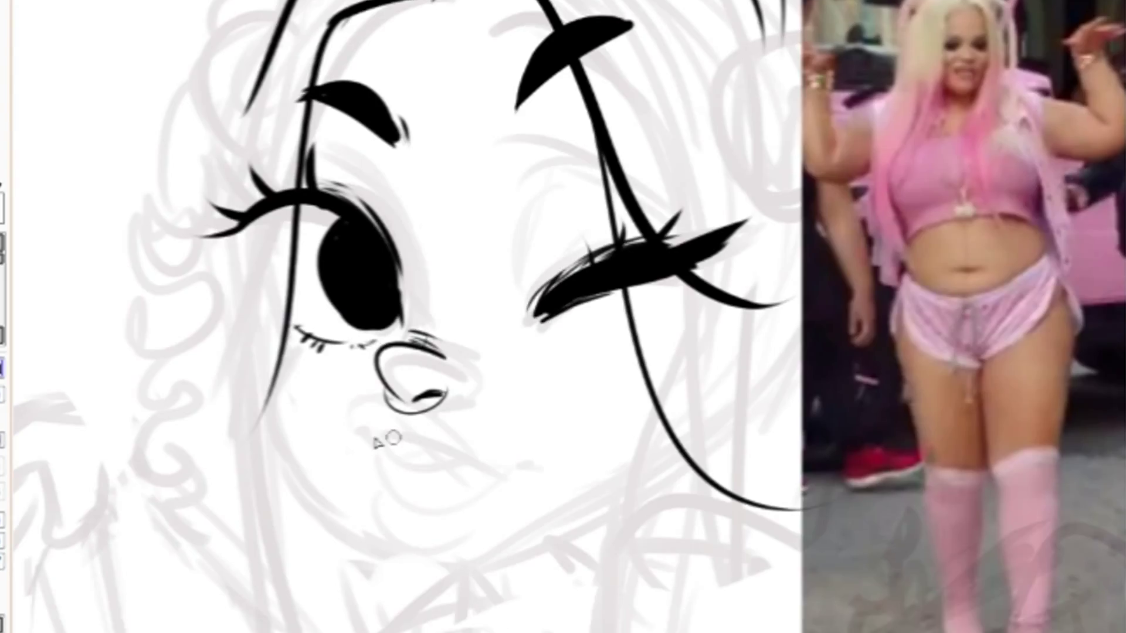
pyautogui.moveTo(495, 466); pyautogui.dragTo(351, 411)
pyautogui.moveTo(387, 440); pyautogui.dragTo(445, 503)
pyautogui.moveTo(382, 447); pyautogui.dragTo(466, 466)
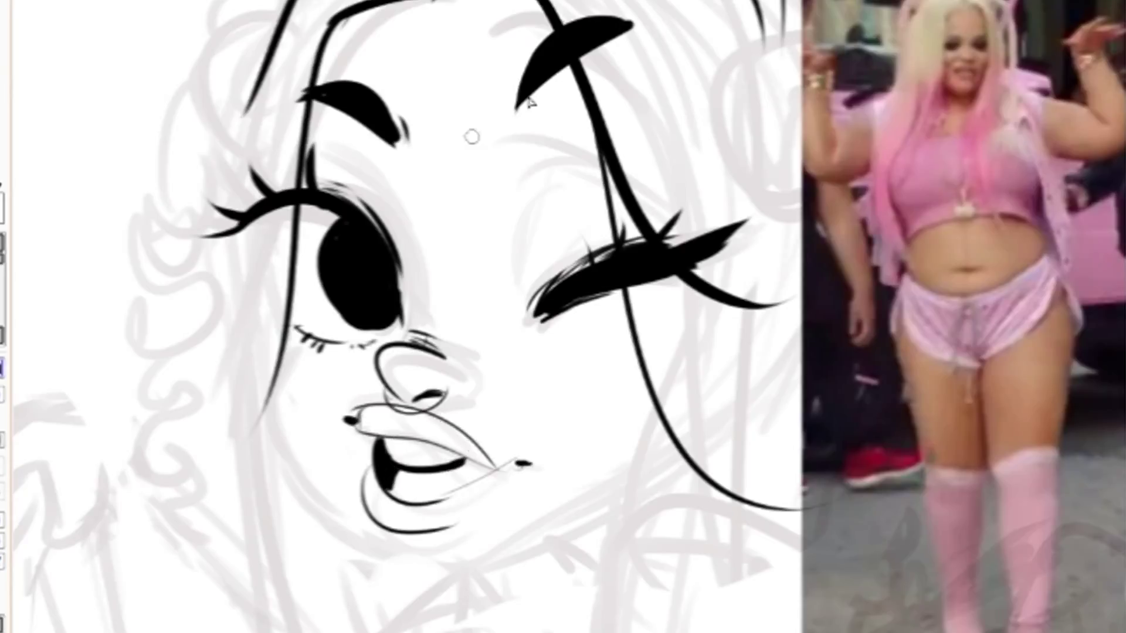
# Flip the view back and ink the cheek, jawline and chin contour
pyautogui.press('h')
pyautogui.moveTo(798, 469); pyautogui.dragTo(533, 516)
pyautogui.moveTo(431, 413); pyautogui.dragTo(548, 476)
pyautogui.scroll(1, 563, 317)
pyautogui.scroll(1, 562, 316)
pyautogui.scroll(-5, 563, 317)
pyautogui.scroll(-3, 563, 316)
# Ink the long wavy hair strands tapering down over the chest on both sides of the neck
pyautogui.moveTo(448, 149); pyautogui.dragTo(536, 513)
pyautogui.moveTo(475, 135); pyautogui.dragTo(583, 445)
pyautogui.hscroll(2, 563, 317)
pyautogui.moveTo(660, 226); pyautogui.dragTo(621, 627)
pyautogui.moveTo(645, 232); pyautogui.dragTo(663, 296)
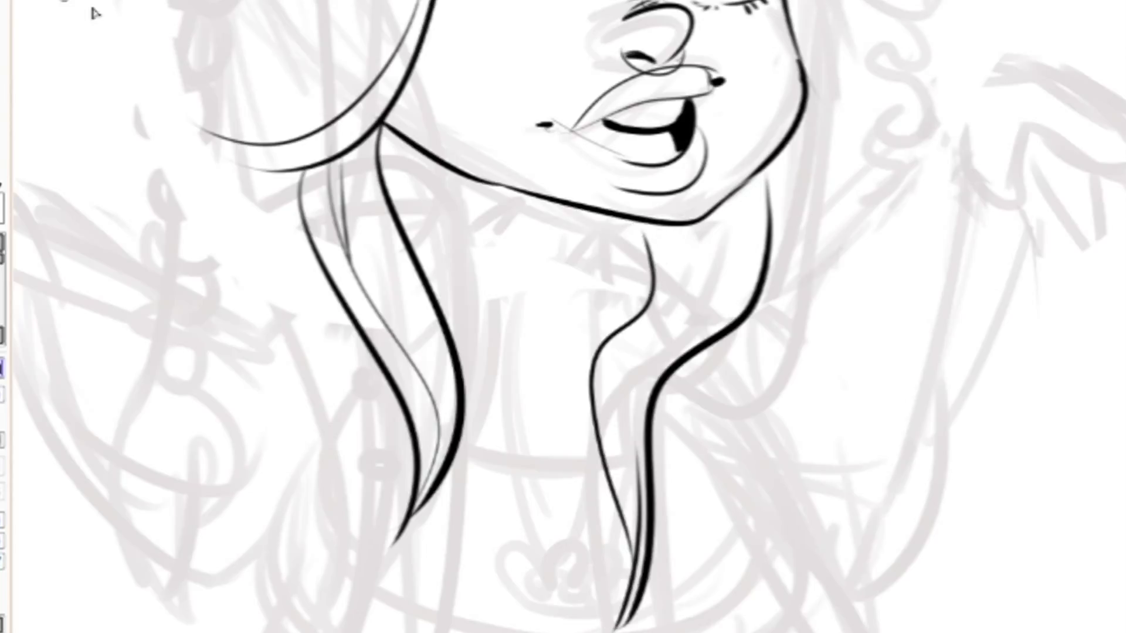
# Ink the round side bun on the left of the head with its curved, coiled inner strands
pyautogui.scroll(5, 563, 317)
pyautogui.scroll(1, 563, 317)
pyautogui.moveTo(448, 176); pyautogui.dragTo(358, 134)
pyautogui.moveTo(410, 123)
pyautogui.mouseDown()
pyautogui.moveTo(439, 223)
pyautogui.moveTo(437, 205)
pyautogui.mouseUp()
pyautogui.moveTo(381, 147); pyautogui.dragTo(422, 217)
pyautogui.moveTo(369, 176); pyautogui.dragTo(434, 246)
pyautogui.moveTo(351, 135); pyautogui.dragTo(387, 258)
pyautogui.moveTo(369, 193); pyautogui.dragTo(381, 246)
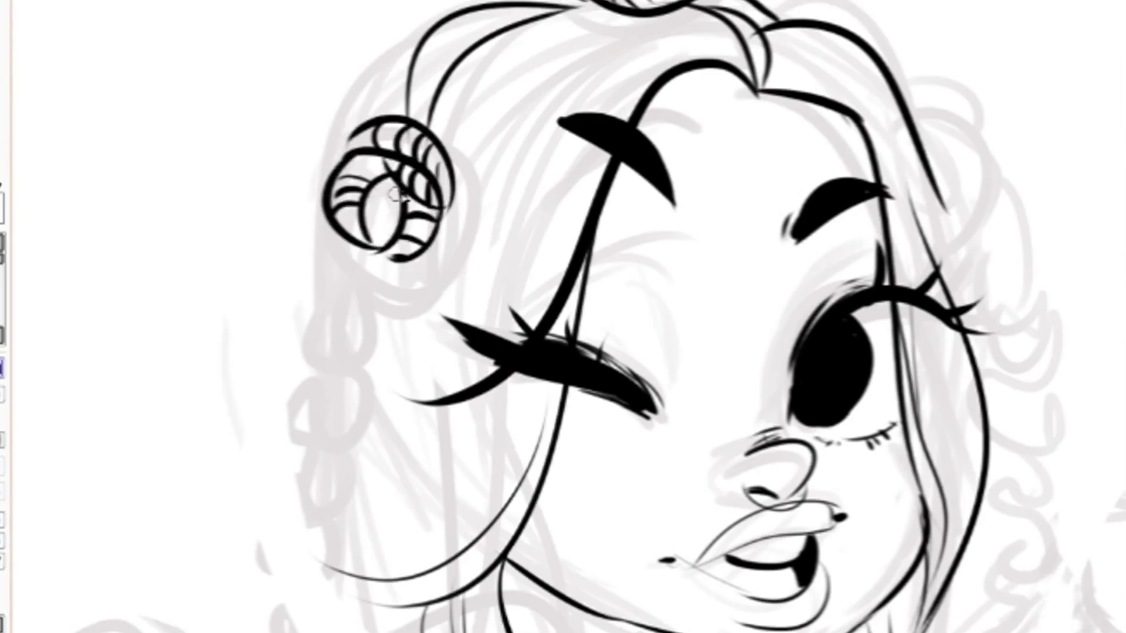
# Ink the left braid as a chain of rounded links ending in a hair tie and tapered tassel
pyautogui.moveTo(357, 205); pyautogui.dragTo(320, 346)
pyautogui.scroll(-3, 340, 305)
pyautogui.moveTo(352, 252)
pyautogui.mouseDown()
pyautogui.moveTo(328, 299)
pyautogui.moveTo(351, 387)
pyautogui.mouseUp()
pyautogui.scroll(-2, 352, 387)
pyautogui.moveTo(399, 311)
pyautogui.mouseDown()
pyautogui.moveTo(358, 373)
pyautogui.moveTo(343, 375)
pyautogui.moveTo(316, 587)
pyautogui.mouseUp()
pyautogui.scroll(-5, 355, 374)
pyautogui.moveTo(346, 370); pyautogui.dragTo(334, 603)
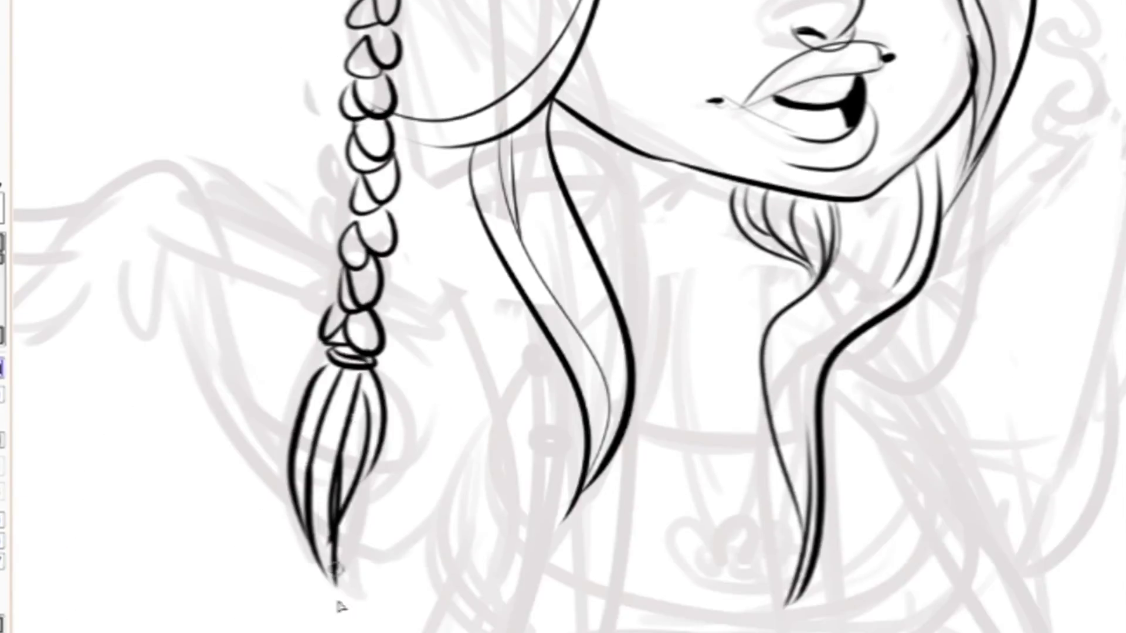
# Ink loose strands around the left bun and wavy hair lines sweeping between the braid and the winking eye
pyautogui.scroll(8, 334, 603)
pyautogui.scroll(-3, 68, 40)
pyautogui.moveTo(451, 41); pyautogui.dragTo(387, 76)
pyautogui.moveTo(355, 179); pyautogui.dragTo(291, 299)
pyautogui.moveTo(499, 111)
pyautogui.mouseDown()
pyautogui.moveTo(308, 299)
pyautogui.moveTo(299, 354)
pyautogui.mouseUp()
pyautogui.moveTo(434, 331); pyautogui.dragTo(299, 498)
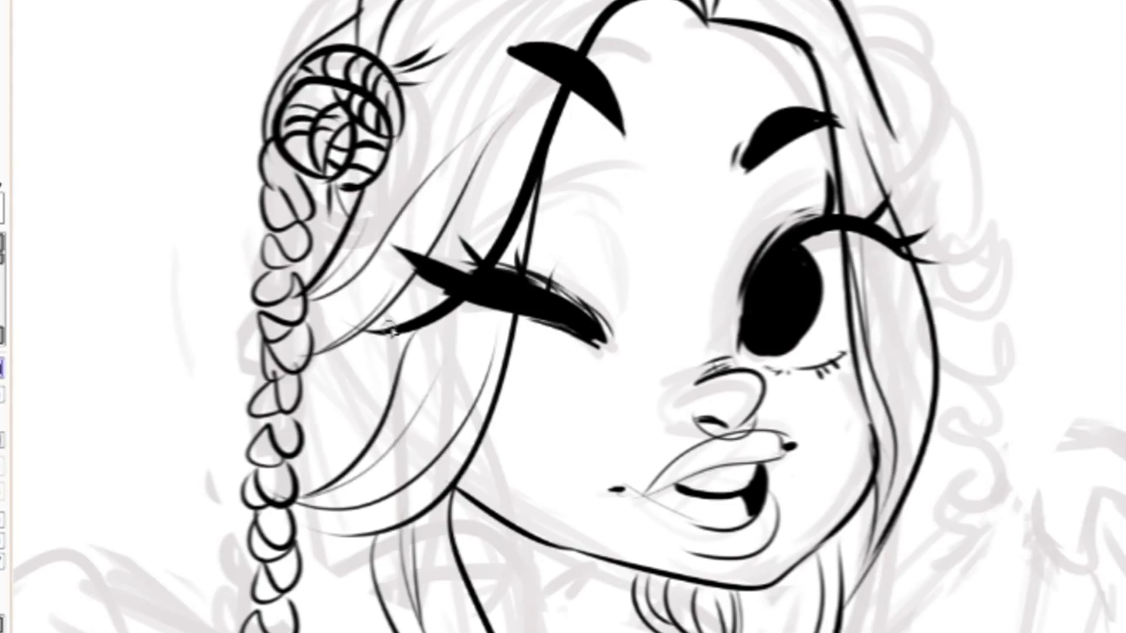
# Ink the partly hidden side bun on the right of the head with short curved strand lines
pyautogui.scroll(3, 299, 498)
pyautogui.moveTo(586, 29); pyautogui.dragTo(455, 120)
pyautogui.scroll(-3, 586, 176)
pyautogui.scroll(3, 586, 176)
pyautogui.moveTo(564, 120); pyautogui.dragTo(604, 228)
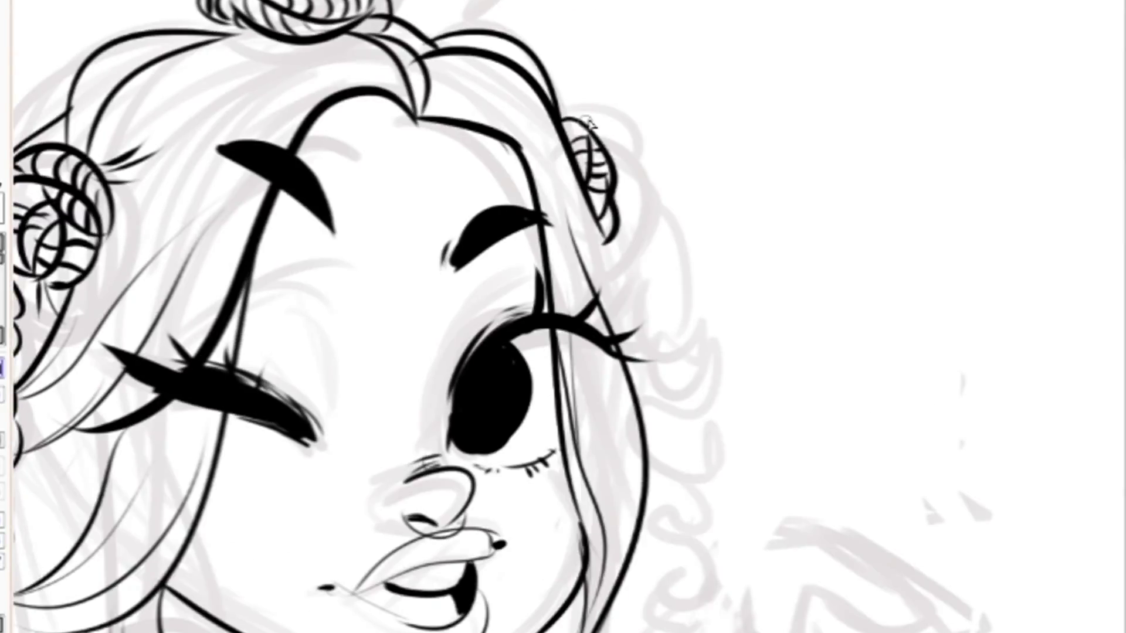
# Ink the upper links of the right braid running from the bun down past the chin
pyautogui.scroll(-5, 590, 123)
pyautogui.moveTo(607, 6)
pyautogui.mouseDown()
pyautogui.moveTo(642, 73)
pyautogui.moveTo(674, 297)
pyautogui.moveTo(663, 366)
pyautogui.mouseUp()
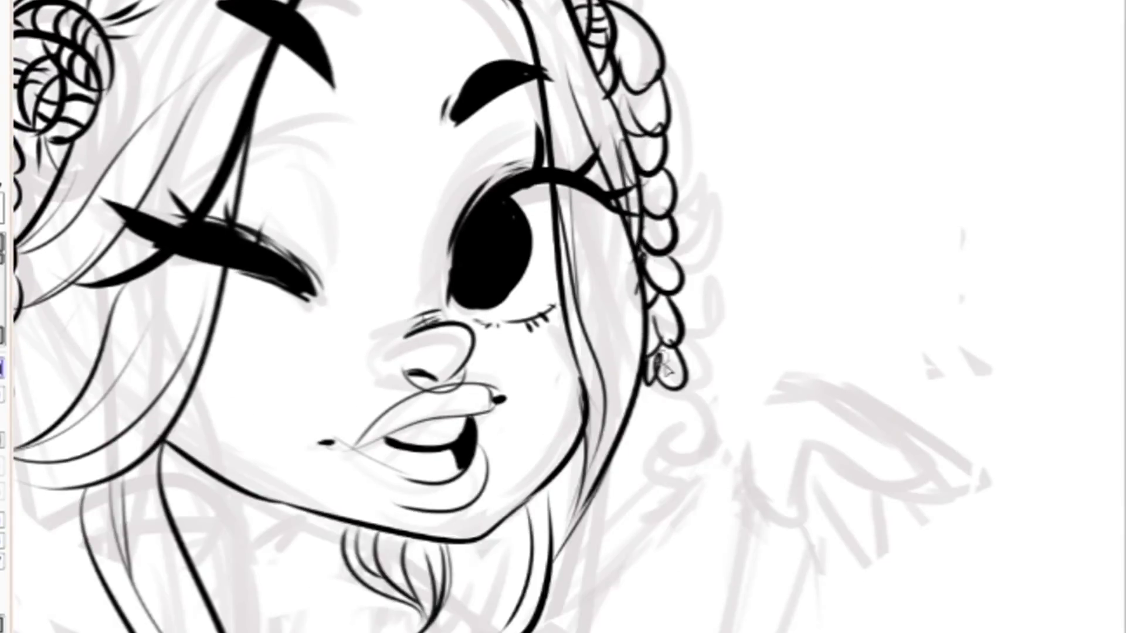
pyautogui.scroll(-8, 662, 367)
pyautogui.moveTo(680, 129); pyautogui.dragTo(662, 211)
pyautogui.moveTo(692, 156); pyautogui.dragTo(662, 199)
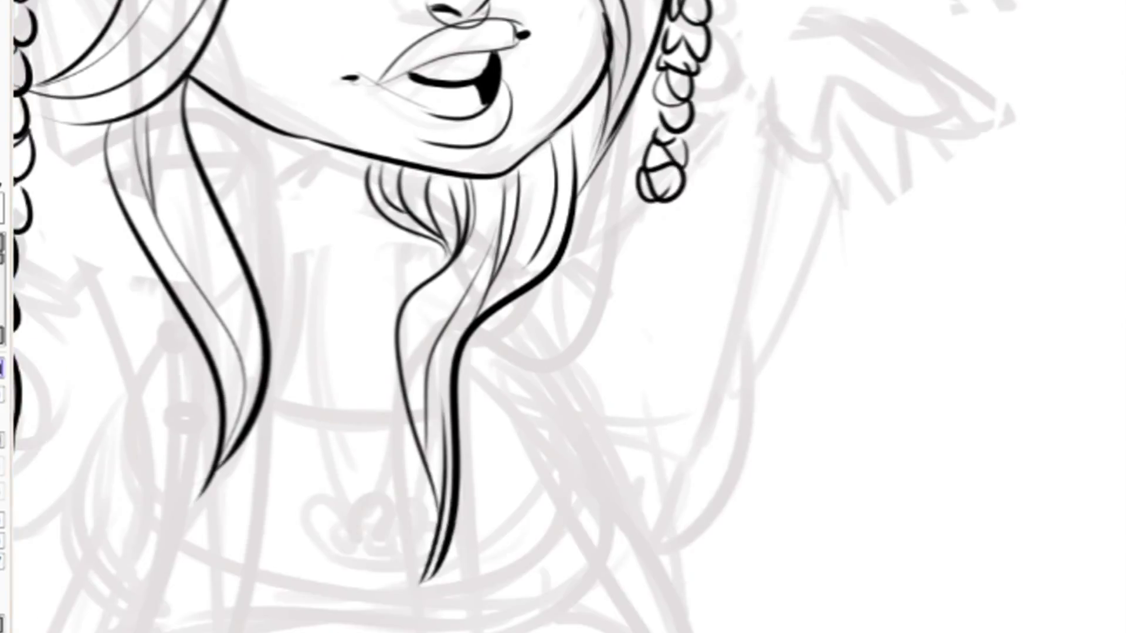
# Finish the right braid with its lower links, tie and curved tassel, and add a strand to the left tassel
pyautogui.moveTo(106, 329); pyautogui.dragTo(64, 536)
pyautogui.moveTo(751, 287); pyautogui.dragTo(727, 396)
pyautogui.moveTo(739, 351); pyautogui.dragTo(721, 428)
pyautogui.moveTo(722, 387); pyautogui.dragTo(703, 569)
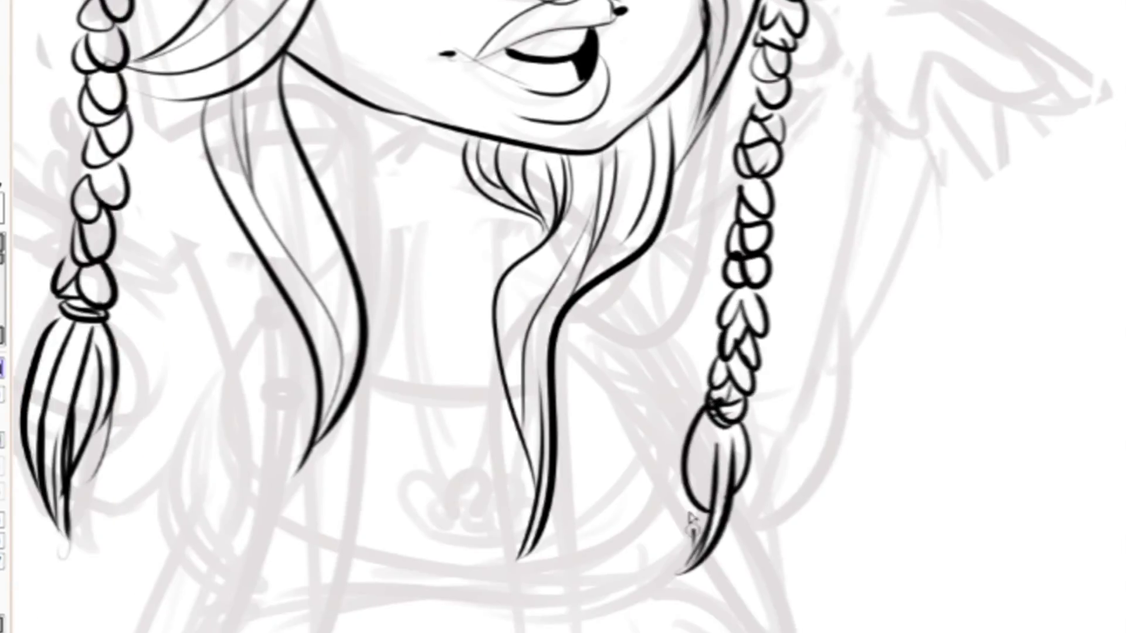
pyautogui.moveTo(698, 428); pyautogui.dragTo(675, 563)
# Ink the long hair locks hanging beside the left braid and fill out the hair on the right side
pyautogui.moveTo(375, 287); pyautogui.dragTo(358, 587)
pyautogui.moveTo(390, 270); pyautogui.dragTo(451, 631)
pyautogui.moveTo(381, 305); pyautogui.dragTo(372, 352)
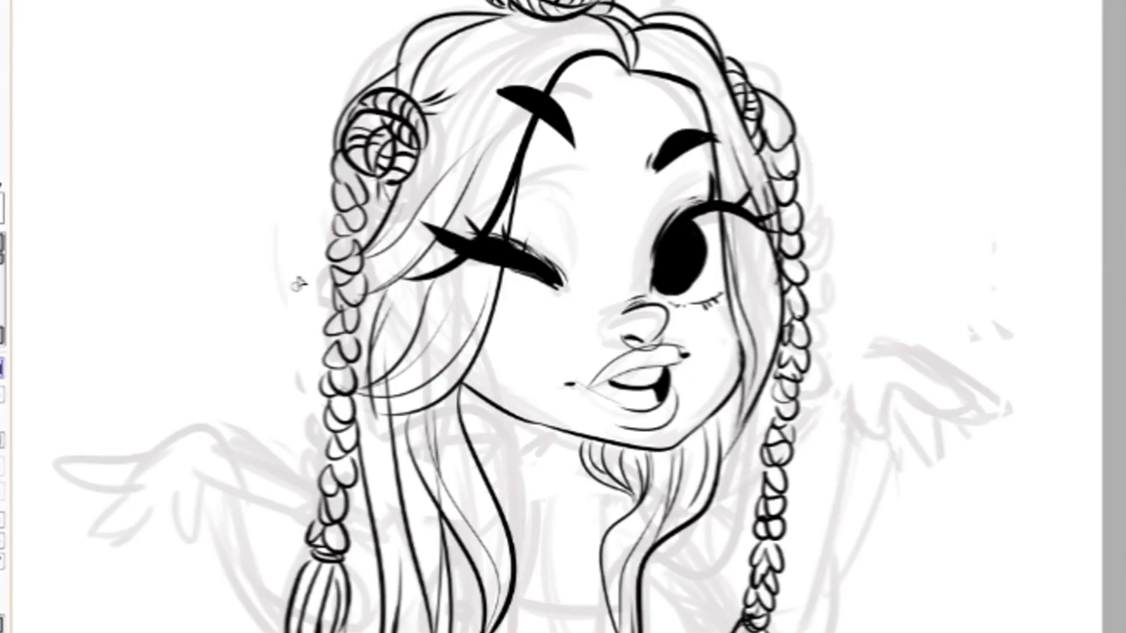
pyautogui.moveTo(334, 199); pyautogui.dragTo(305, 443)
pyautogui.moveTo(680, 305); pyautogui.dragTo(634, 464)
pyautogui.moveTo(563, 352); pyautogui.dragTo(529, 287)
# Ink the raised right hand with its fingers and the forearm down to the elbow
pyautogui.moveTo(815, 225); pyautogui.dragTo(897, 240)
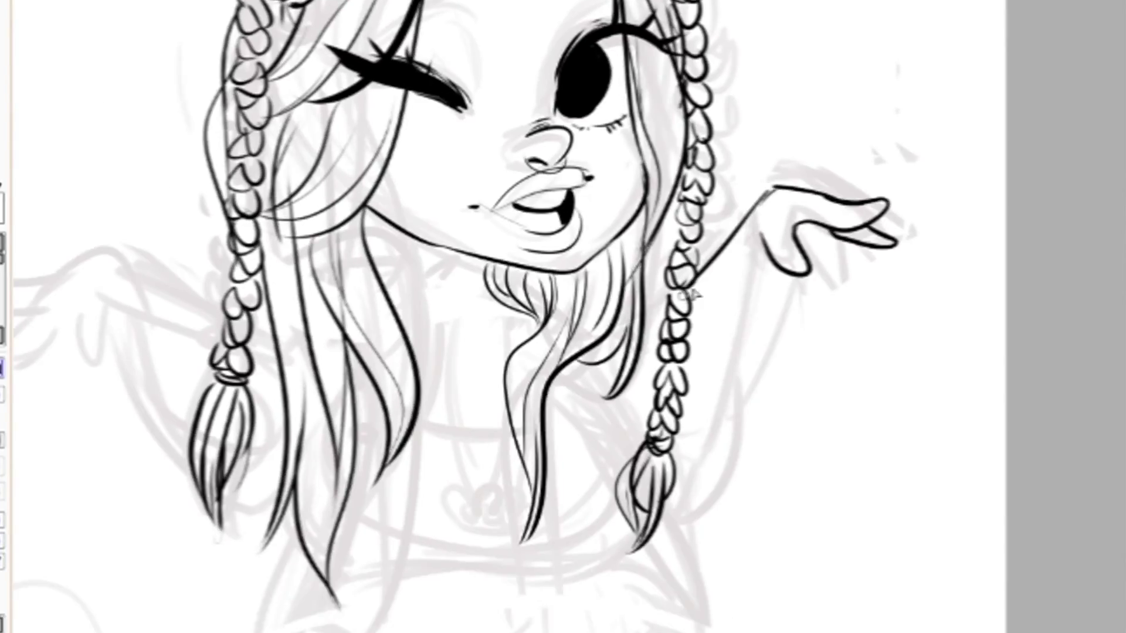
pyautogui.moveTo(768, 264); pyautogui.dragTo(715, 448)
pyautogui.moveTo(686, 455); pyautogui.dragTo(768, 443)
# Ink the outstretched left hand with its fingers and the bent arm passing behind the braid
pyautogui.moveTo(69, 114); pyautogui.dragTo(118, 131)
pyautogui.moveTo(152, 305); pyautogui.dragTo(283, 321)
pyautogui.moveTo(162, 331)
pyautogui.mouseDown()
pyautogui.moveTo(237, 349)
pyautogui.moveTo(352, 481)
pyautogui.mouseUp()
pyautogui.moveTo(376, 369); pyautogui.dragTo(452, 417)
pyautogui.moveTo(404, 522); pyautogui.dragTo(452, 542)
# Fill the shadow under the chin with black and ink the crop top's neckline
pyautogui.moveTo(562, 352); pyautogui.dragTo(563, 336)
pyautogui.moveTo(562, 252); pyautogui.dragTo(657, 328)
pyautogui.moveTo(581, 270); pyautogui.dragTo(660, 311)
pyautogui.moveTo(1081, 247)
pyautogui.mouseDown()
pyautogui.moveTo(1019, 427)
pyautogui.moveTo(971, 440)
pyautogui.moveTo(923, 119)
pyautogui.mouseUp()
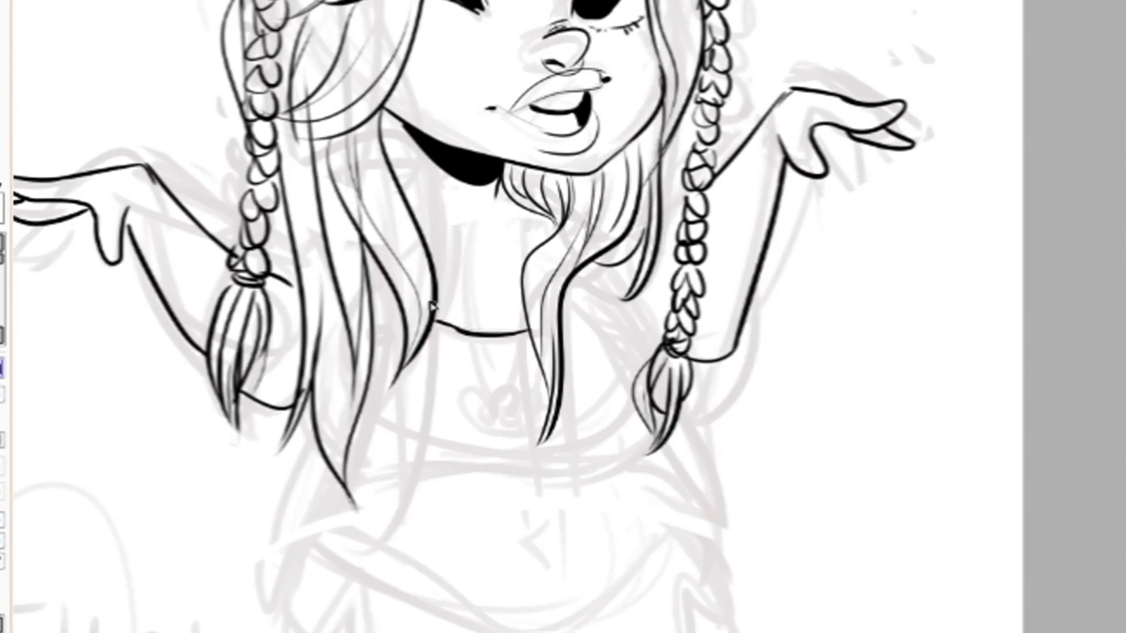
# Ink both front edges of the open vest and add four round buttons along its left panel
pyautogui.moveTo(459, 332); pyautogui.dragTo(313, 451)
pyautogui.moveTo(582, 275)
pyautogui.mouseDown()
pyautogui.moveTo(689, 571)
pyautogui.moveTo(721, 587)
pyautogui.mouseUp()
pyautogui.hotkey('ctrl', 'z')
pyautogui.moveTo(613, 291)
pyautogui.mouseDown()
pyautogui.moveTo(711, 573)
pyautogui.moveTo(644, 296)
pyautogui.mouseUp()
pyautogui.hotkey('ctrl', 'z')
pyautogui.moveTo(102, 157); pyautogui.dragTo(134, 125)
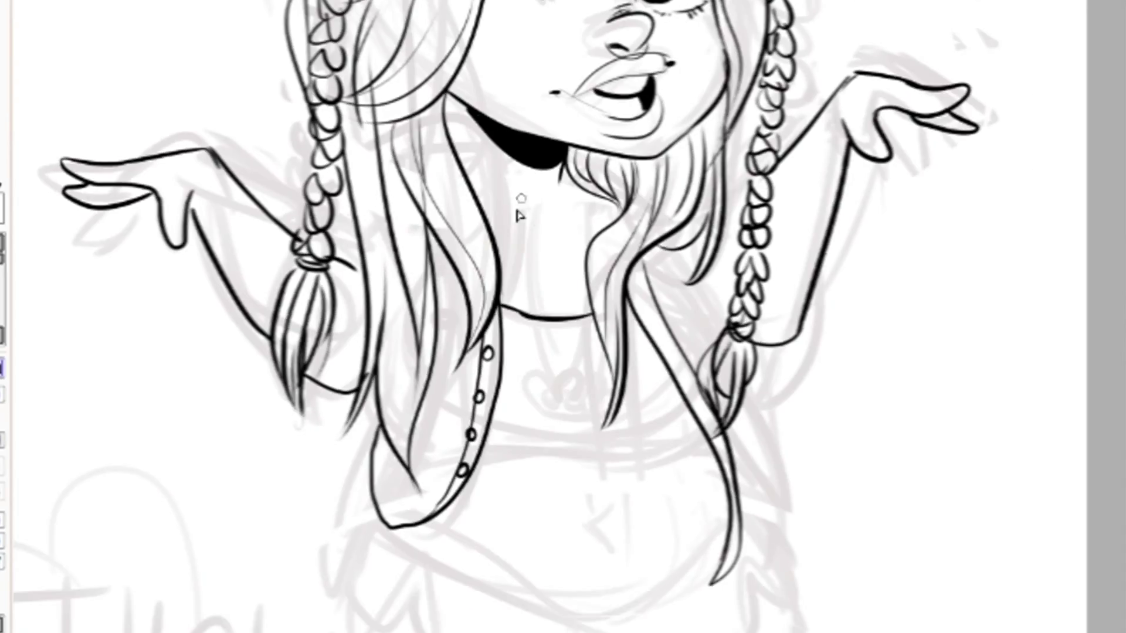
# Ink the cleavage lines, the crop top's lower hem and the navel
pyautogui.moveTo(563, 316)
pyautogui.mouseDown()
pyautogui.moveTo(528, 275)
pyautogui.moveTo(508, 204)
pyautogui.mouseUp()
pyautogui.moveTo(434, 326); pyautogui.dragTo(637, 301)
pyautogui.moveTo(563, 317); pyautogui.dragTo(578, 292)
pyautogui.moveTo(580, 347)
pyautogui.mouseDown()
pyautogui.moveTo(559, 363)
pyautogui.moveTo(571, 372)
pyautogui.mouseUp()
pyautogui.moveTo(562, 317); pyautogui.dragTo(604, 312)
pyautogui.hotkey('ctrl', 'z')
pyautogui.moveTo(583, 387); pyautogui.dragTo(619, 372)
# Ink the shorts' curved waistband, flared side edges and leg hems
pyautogui.moveTo(686, 456); pyautogui.dragTo(733, 359)
pyautogui.moveTo(433, 296)
pyautogui.mouseDown()
pyautogui.moveTo(704, 392)
pyautogui.moveTo(565, 427)
pyautogui.moveTo(645, 439)
pyautogui.mouseUp()
pyautogui.moveTo(654, 439); pyautogui.dragTo(794, 364)
pyautogui.moveTo(774, 279); pyautogui.dragTo(803, 352)
pyautogui.hotkey('ctrl', 'z')
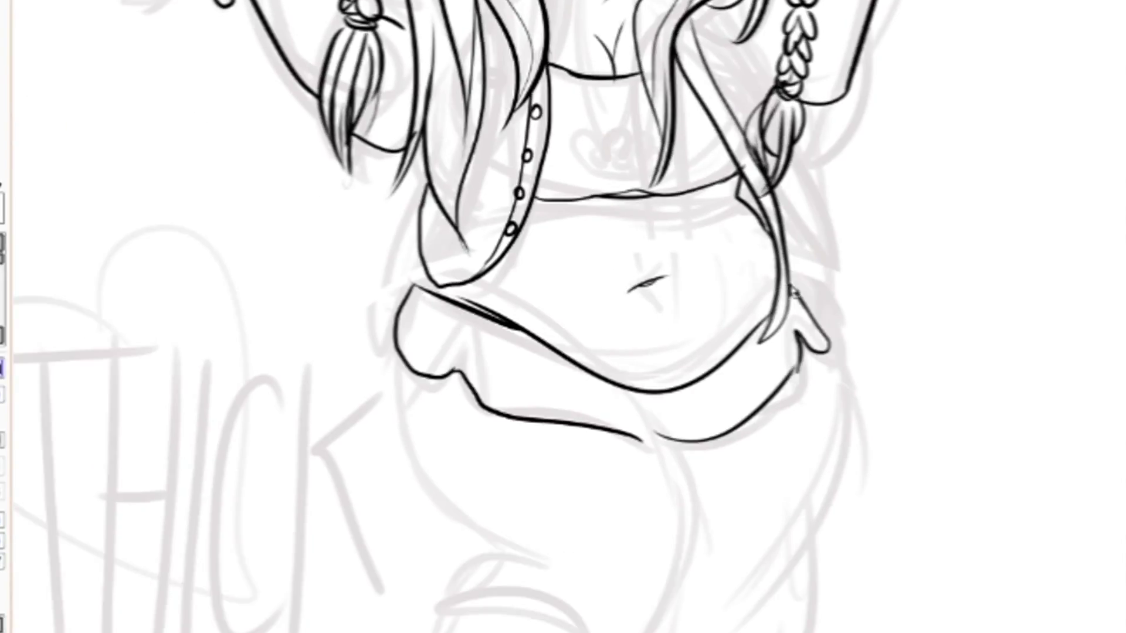
# Ink the collarbones and neck-side hair strands, and add the vest's shoulder edge on the right
pyautogui.scroll(-1, 563, 317)
pyautogui.moveTo(563, 352); pyautogui.dragTo(592, 235)
pyautogui.moveTo(692, 223); pyautogui.dragTo(651, 428)
pyautogui.scroll(-1, 657, 317)
pyautogui.moveTo(657, 176); pyautogui.dragTo(657, 463)
pyautogui.scroll(2, 657, 338)
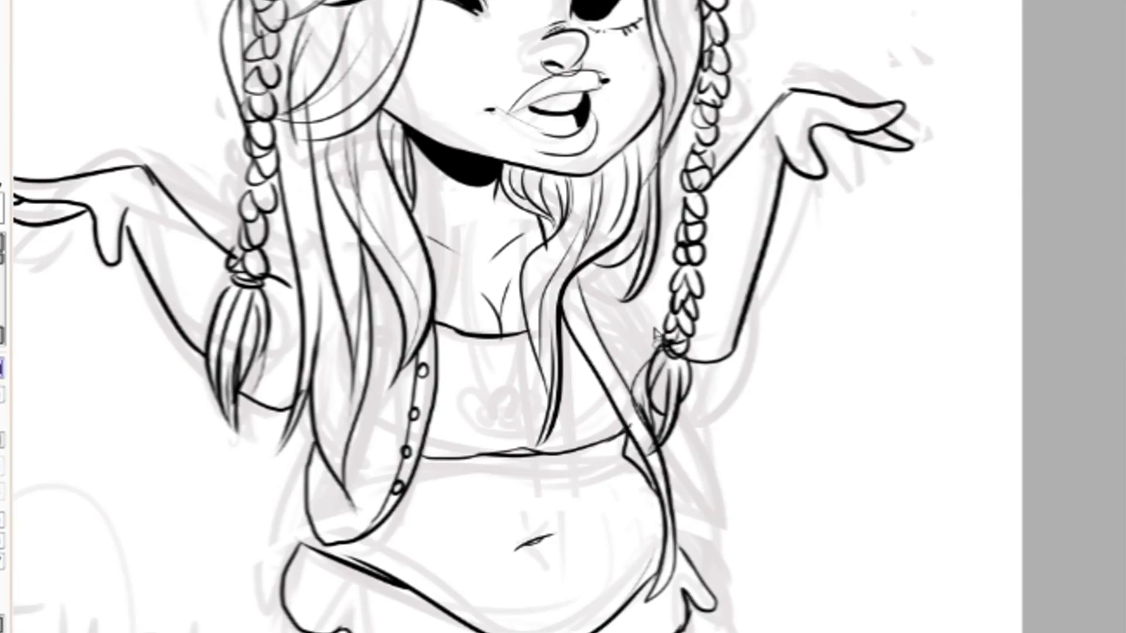
pyautogui.scroll(-3, 923, 118)
pyautogui.scroll(2, 563, 316)
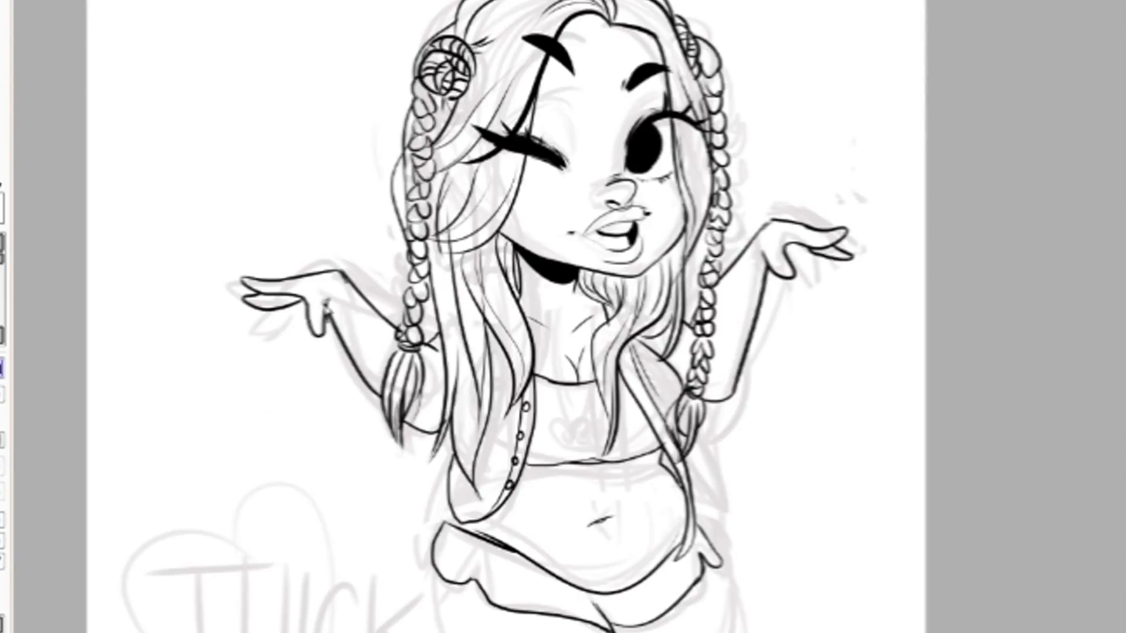
# Ink the outlines of the hips, thighs and both lower legs, including the raised left foot's heel
pyautogui.scroll(2, 344, 231)
pyautogui.moveTo(344, 231); pyautogui.dragTo(410, 378)
pyautogui.scroll(-1, 578, 377)
pyautogui.moveTo(587, 390); pyautogui.dragTo(416, 578)
pyautogui.scroll(-3, 578, 377)
pyautogui.moveTo(801, 12)
pyautogui.mouseDown()
pyautogui.moveTo(777, 214)
pyautogui.moveTo(683, 507)
pyautogui.mouseUp()
pyautogui.moveTo(613, 305); pyautogui.dragTo(610, 527)
pyautogui.moveTo(674, 510); pyautogui.dragTo(639, 630)
pyautogui.moveTo(378, 339); pyautogui.dragTo(281, 501)
pyautogui.moveTo(311, 431); pyautogui.dragTo(334, 566)
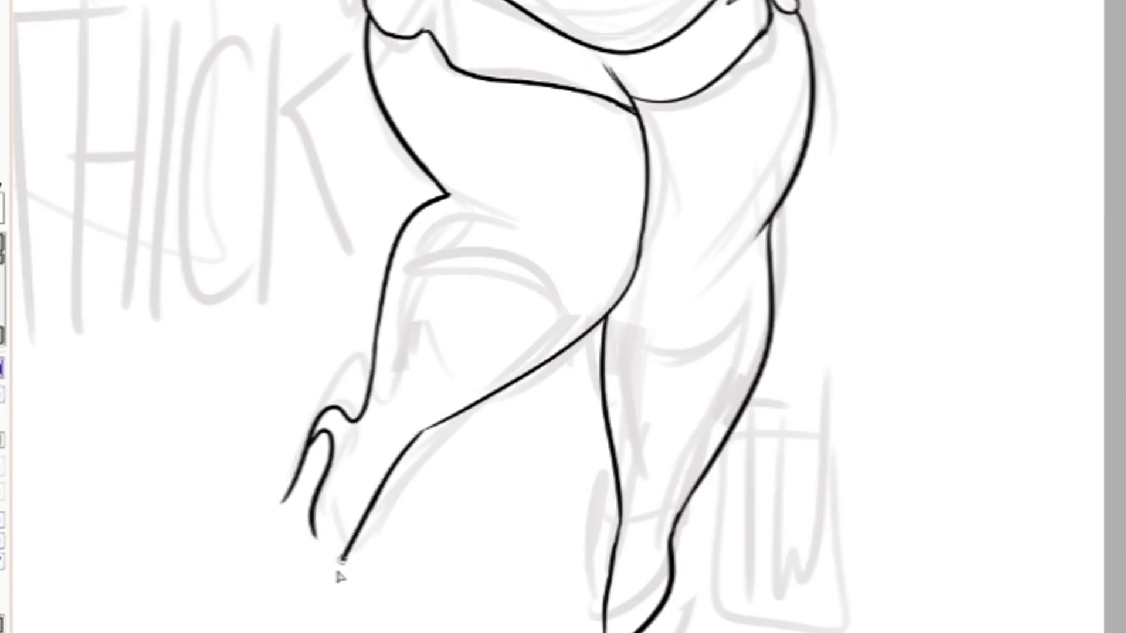
# Ink the feet and curved stocking tops, and draw the boxed signature monogram beside the right leg
pyautogui.scroll(-3, 335, 573)
pyautogui.scroll(3, 726, 281)
pyautogui.scroll(-1, 823, 359)
pyautogui.moveTo(731, 339); pyautogui.dragTo(831, 516)
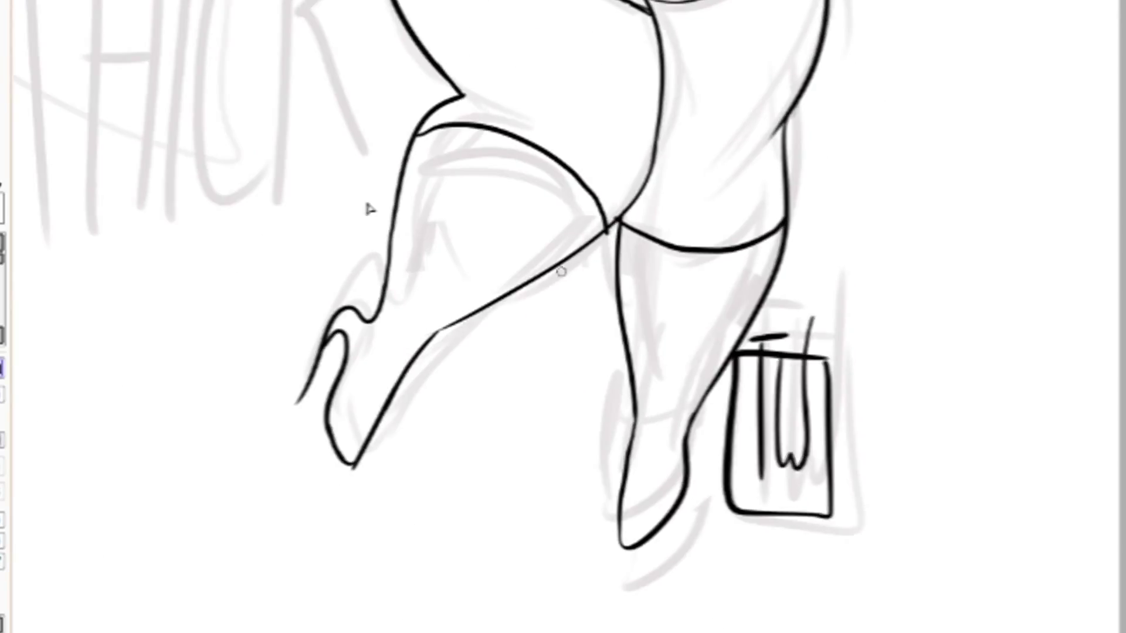
# Letter "THICK" in heavy black brush strokes over the sketched word beside the legs
pyautogui.scroll(2, 367, 211)
pyautogui.moveTo(100, 222); pyautogui.dragTo(281, 221)
pyautogui.moveTo(163, 226); pyautogui.dragTo(163, 477)
pyautogui.moveTo(231, 239); pyautogui.dragTo(231, 477)
pyautogui.moveTo(297, 227); pyautogui.dragTo(297, 477)
pyautogui.moveTo(327, 229); pyautogui.dragTo(327, 475)
pyautogui.moveTo(415, 239); pyautogui.dragTo(351, 390)
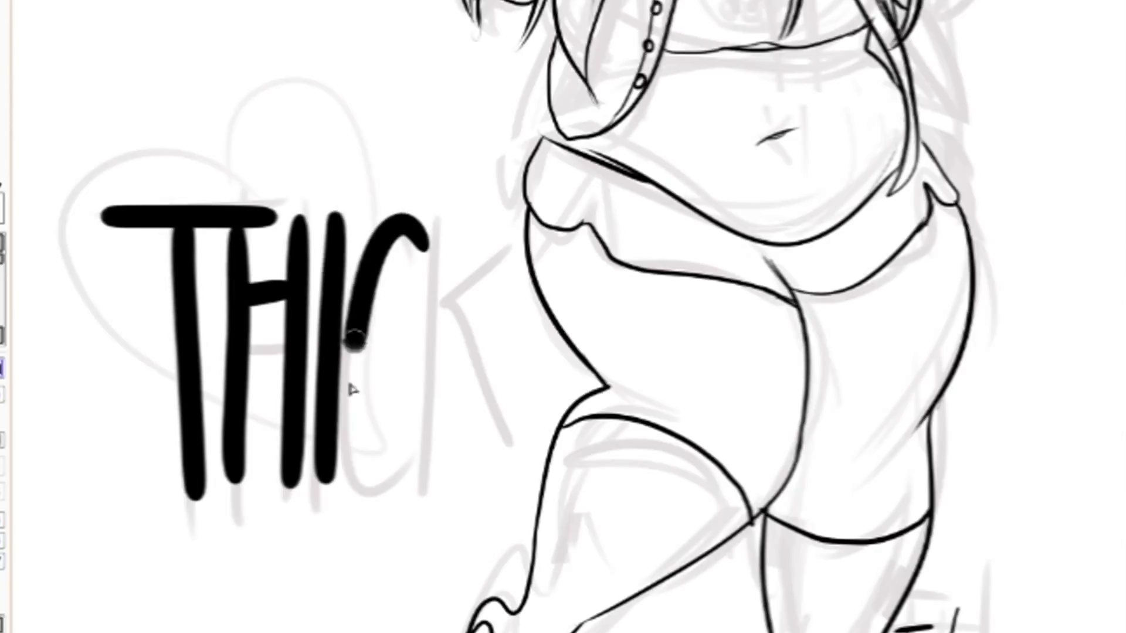
pyautogui.moveTo(452, 228); pyautogui.dragTo(446, 481)
# Recolour the "THICK" lettering pink and replace the visible rough sketch with the reference photos
pyautogui.scroll(1, 563, 317)
pyautogui.scroll(-1, 563, 316)
pyautogui.click(552, 398)
pyautogui.scroll(-2, 503, 338)
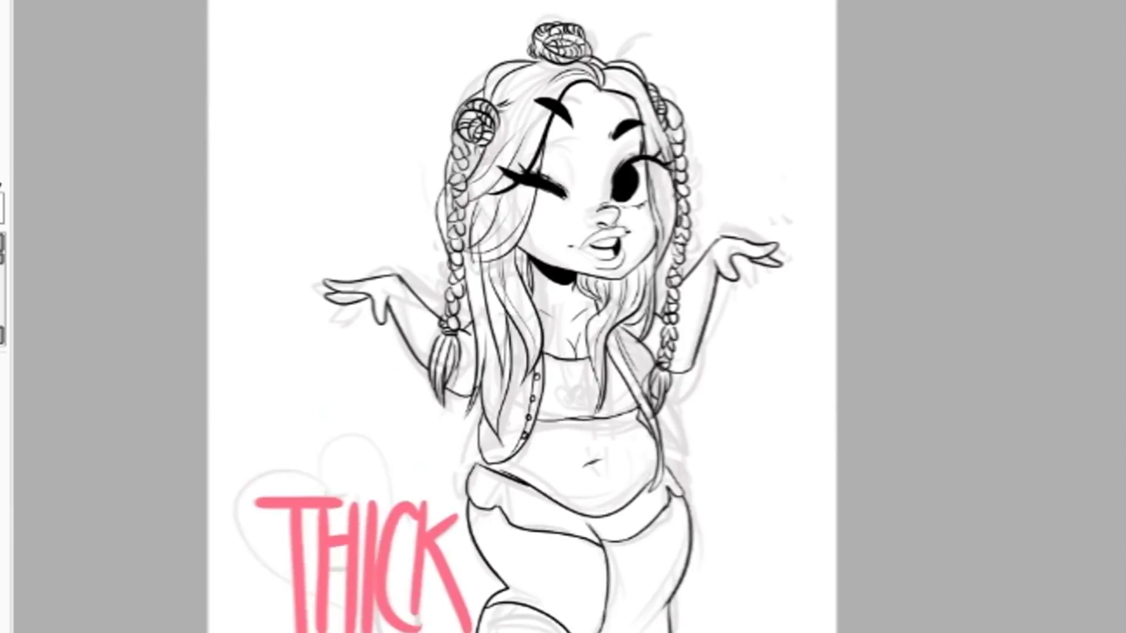
pyautogui.scroll(4, 484, 317)
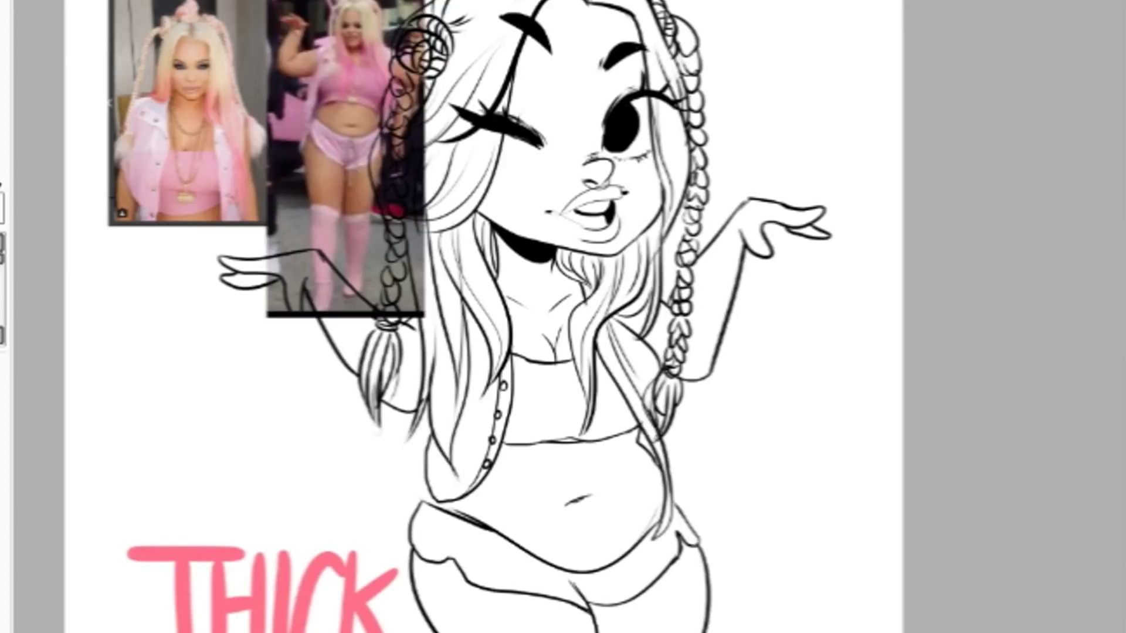
# Clean up the vest's lower right tip and redraw the shorts' waistband higher across the belly
pyautogui.moveTo(663, 522); pyautogui.dragTo(642, 459)
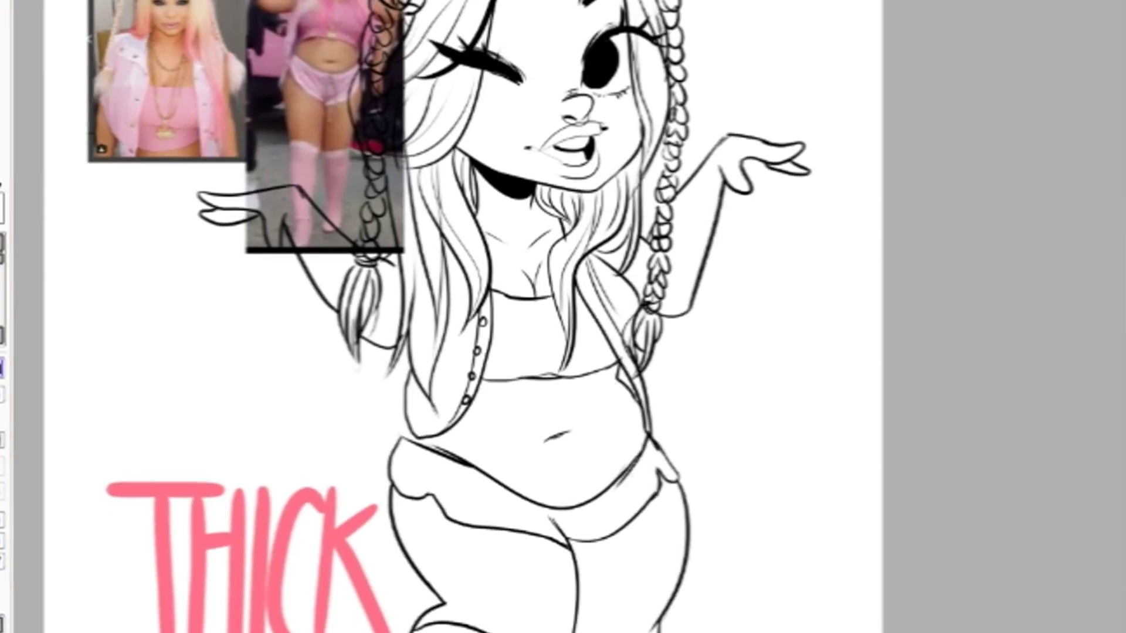
pyautogui.moveTo(563, 316); pyautogui.dragTo(618, 260)
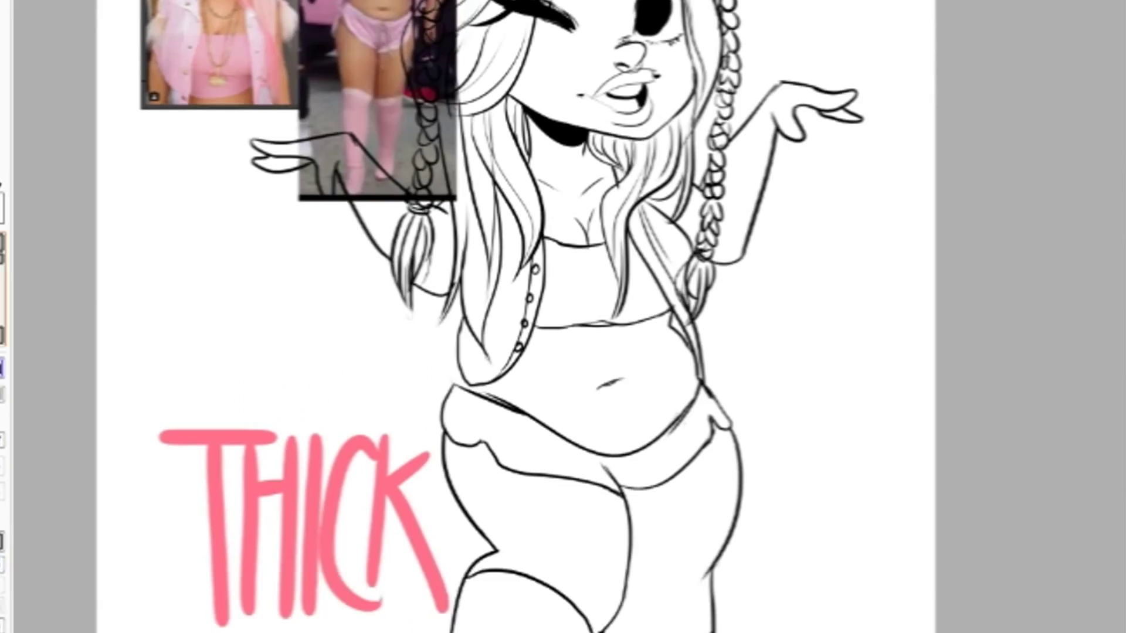
pyautogui.moveTo(690, 385)
pyautogui.mouseDown()
pyautogui.moveTo(466, 391)
pyautogui.moveTo(557, 417)
pyautogui.mouseUp()
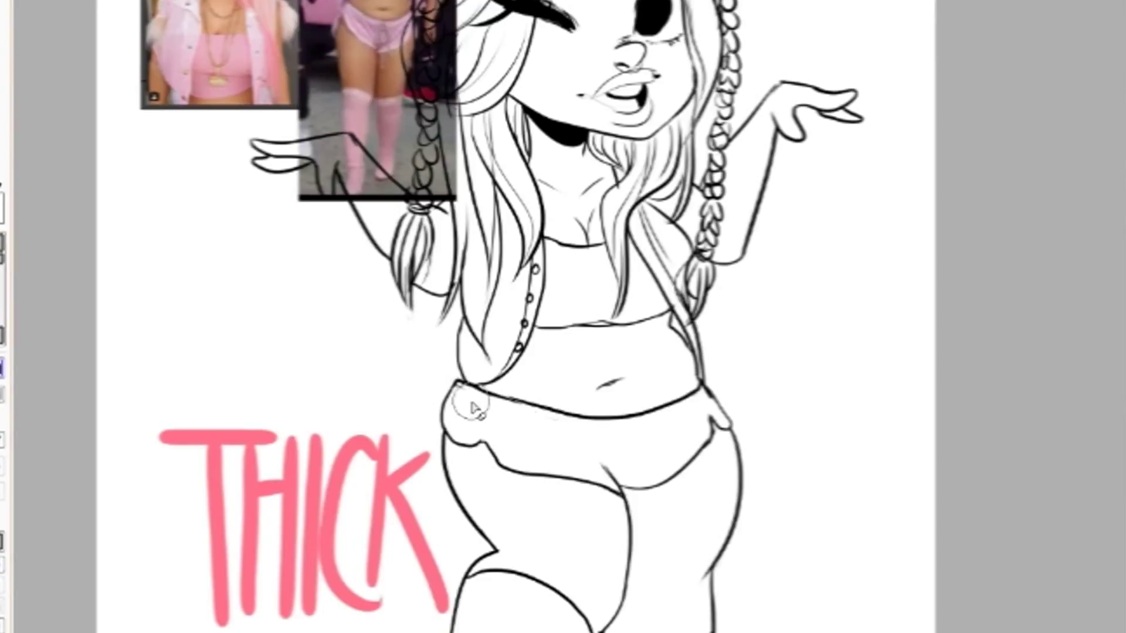
# Ink a tied drawstring bow with two loops and hanging tails at the centre of the shorts' waistband
pyautogui.scroll(5, 515, 211)
pyautogui.moveTo(516, 230)
pyautogui.mouseDown()
pyautogui.moveTo(516, 325)
pyautogui.moveTo(623, 324)
pyautogui.mouseUp()
pyautogui.scroll(-5, 649, 323)
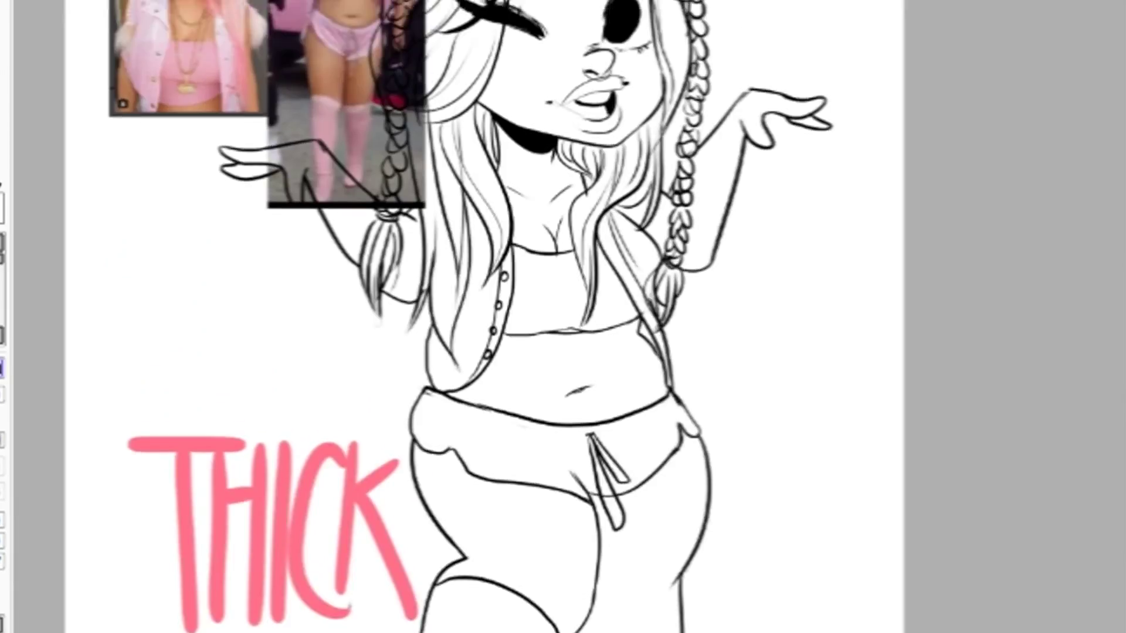
pyautogui.scroll(3, 563, 316)
pyautogui.scroll(5, 457, 211)
pyautogui.hotkey('ctrl', 'z')
pyautogui.moveTo(458, 206)
pyautogui.mouseDown()
pyautogui.moveTo(490, 354)
pyautogui.moveTo(463, 223)
pyautogui.mouseUp()
pyautogui.hotkey('ctrl', 'z')
pyautogui.moveTo(455, 222); pyautogui.dragTo(462, 486)
pyautogui.hotkey('ctrl', 'z')
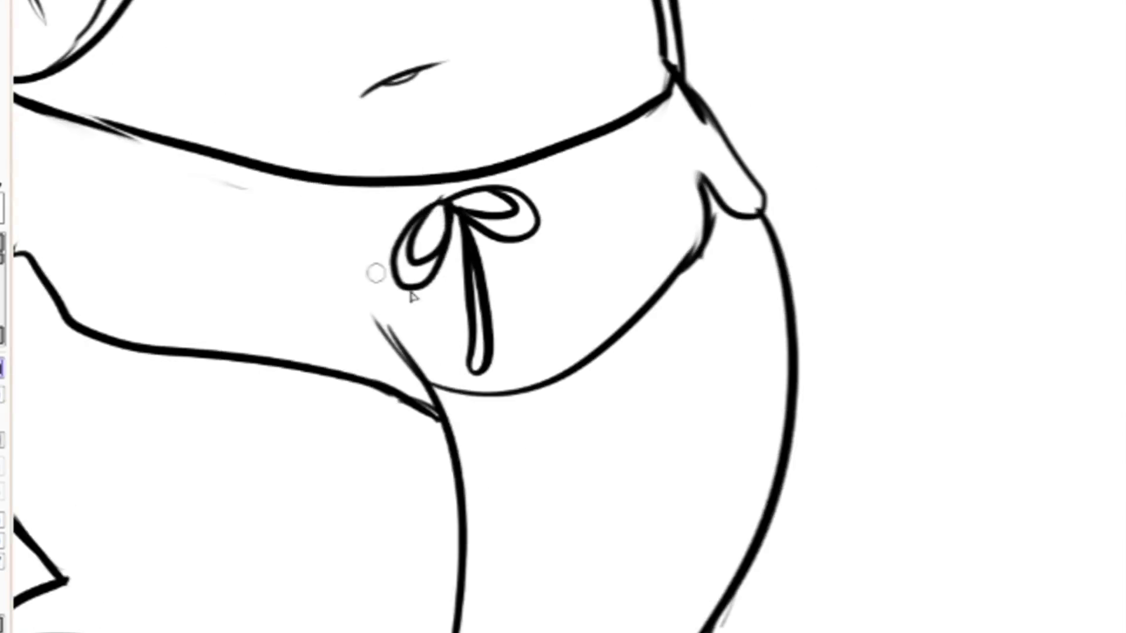
pyautogui.moveTo(443, 273); pyautogui.dragTo(454, 220)
pyautogui.scroll(-3, 563, 317)
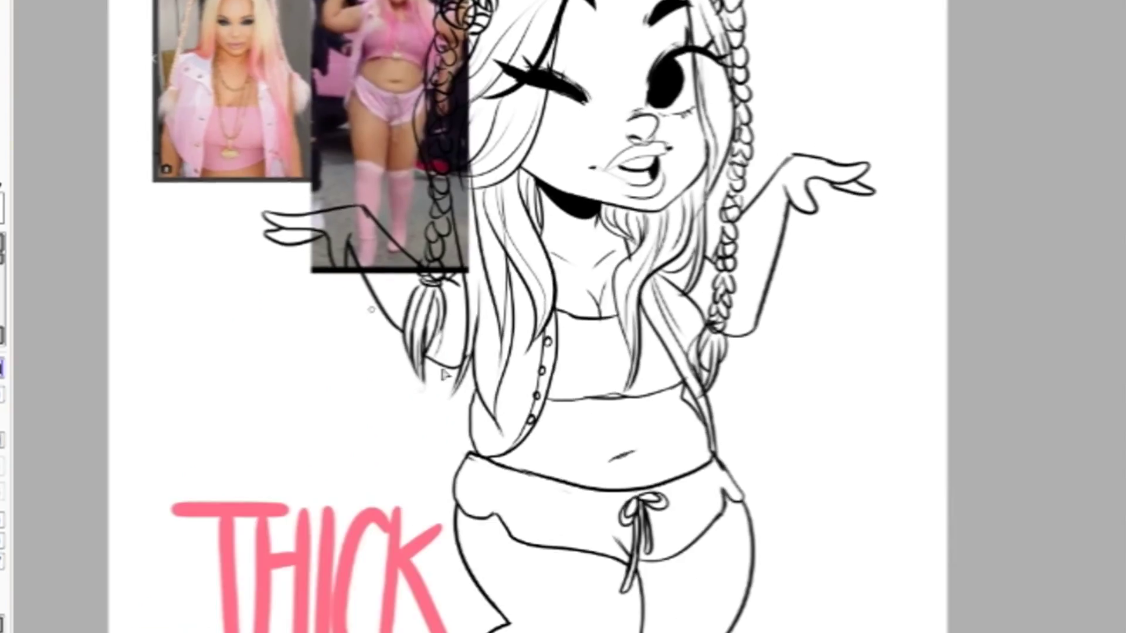
# Lay a flat light peach skin colour over the face, neck and chest
pyautogui.scroll(5, 563, 316)
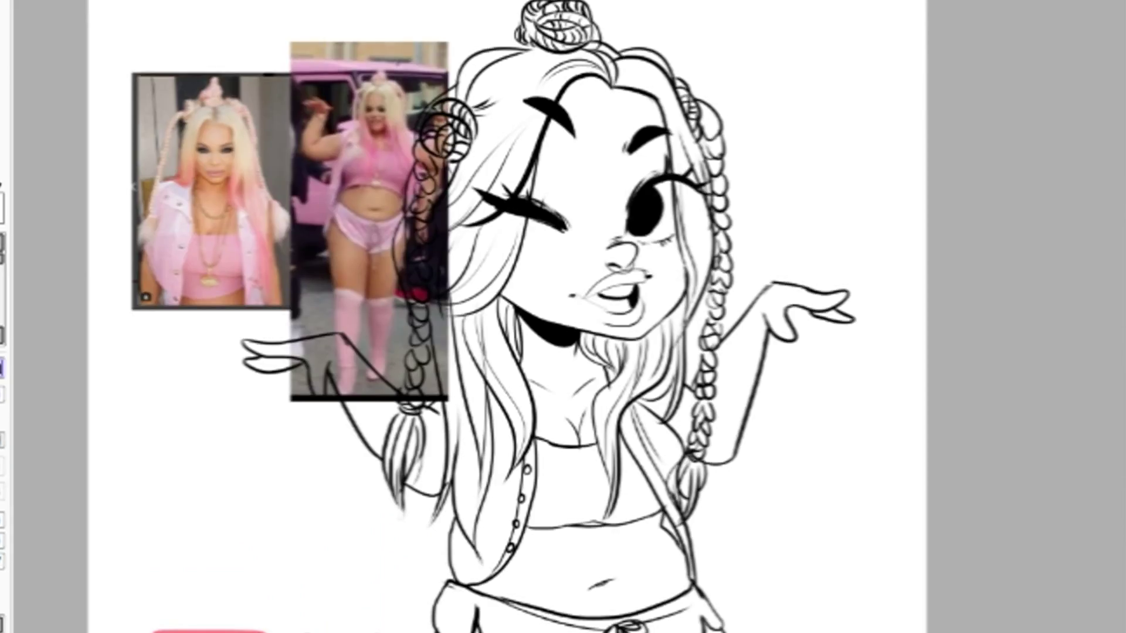
pyautogui.moveTo(657, 222); pyautogui.dragTo(675, 346)
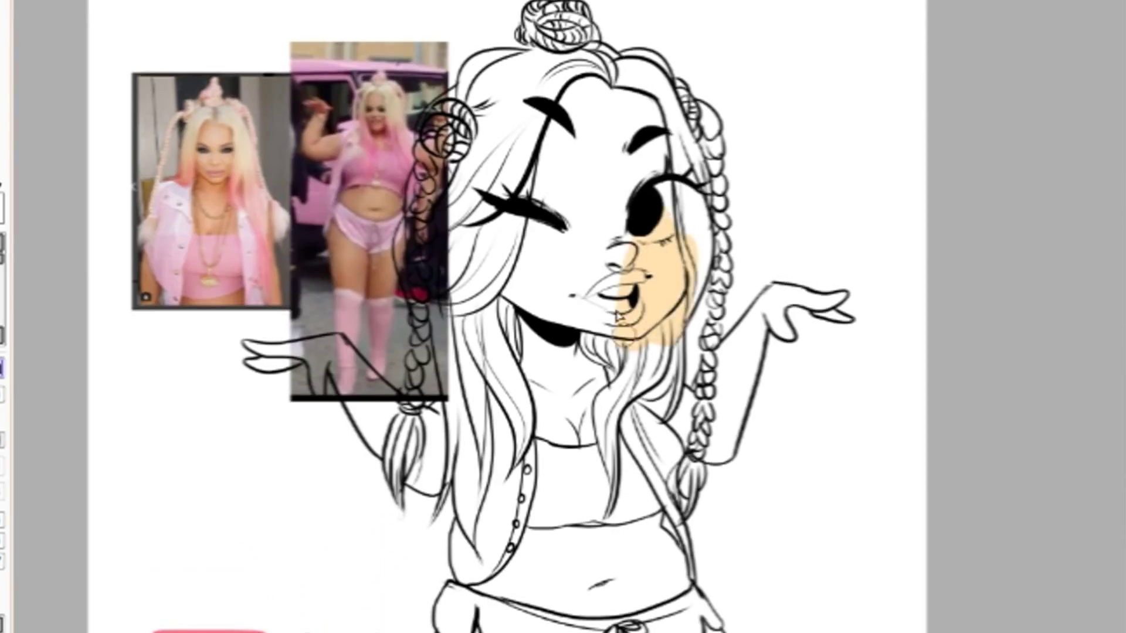
pyautogui.moveTo(510, 194); pyautogui.dragTo(563, 328)
pyautogui.moveTo(557, 82); pyautogui.dragTo(563, 434)
pyautogui.moveTo(516, 340); pyautogui.dragTo(610, 446)
# Fill both arms and hands with the same light peach skin colour
pyautogui.click(363, 399)
pyautogui.scroll(-2, 563, 316)
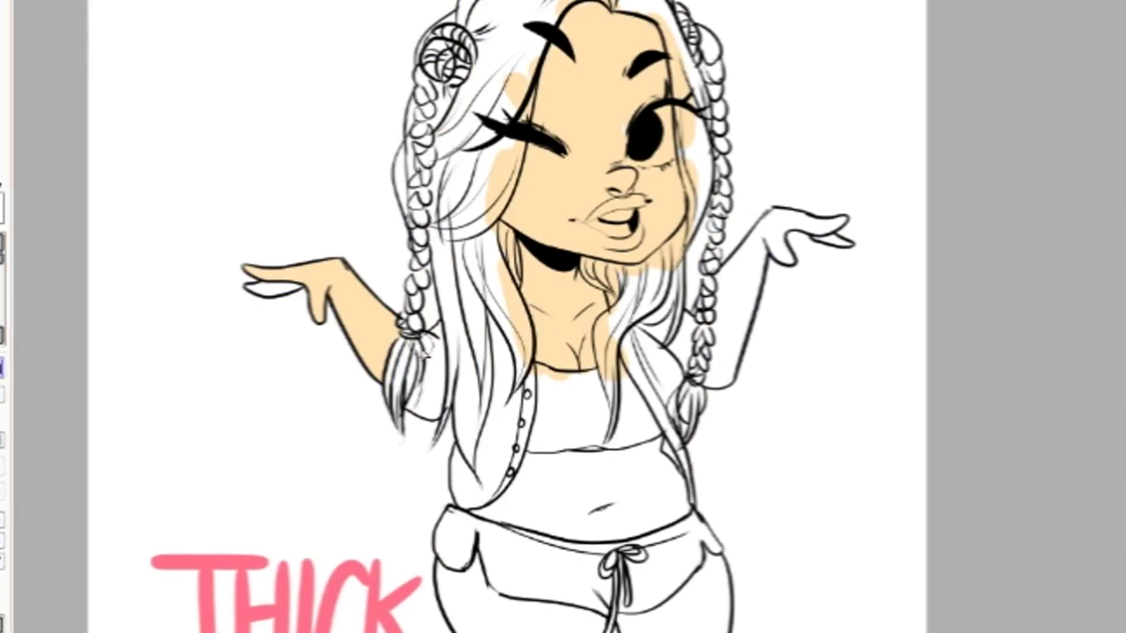
pyautogui.moveTo(419, 334); pyautogui.dragTo(431, 417)
pyautogui.moveTo(718, 276); pyautogui.dragTo(712, 387)
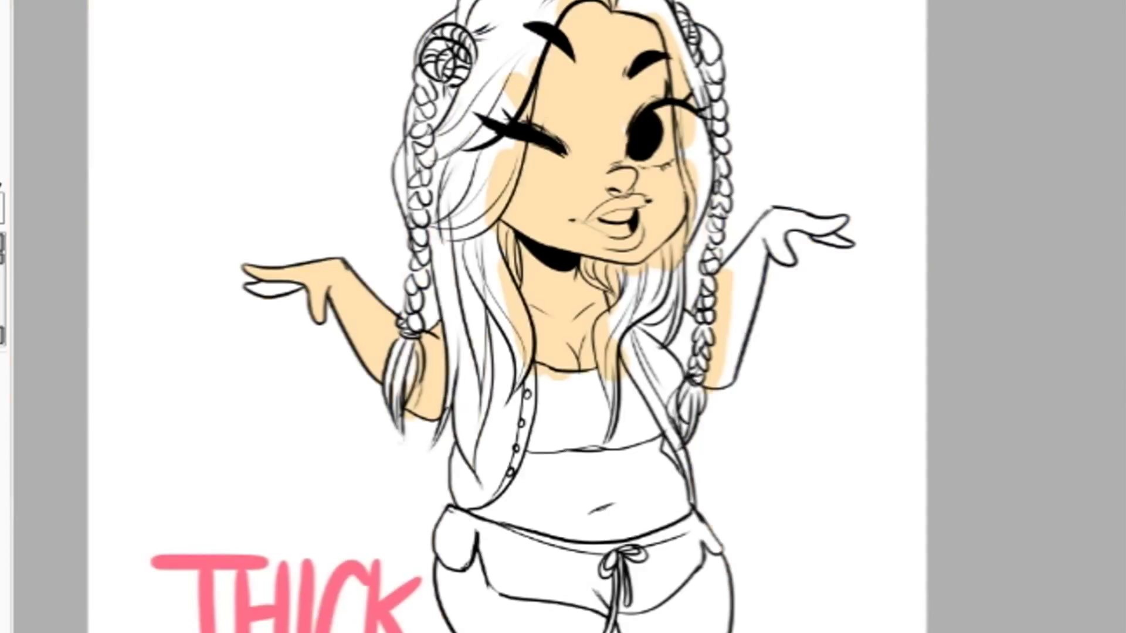
pyautogui.click(754, 256)
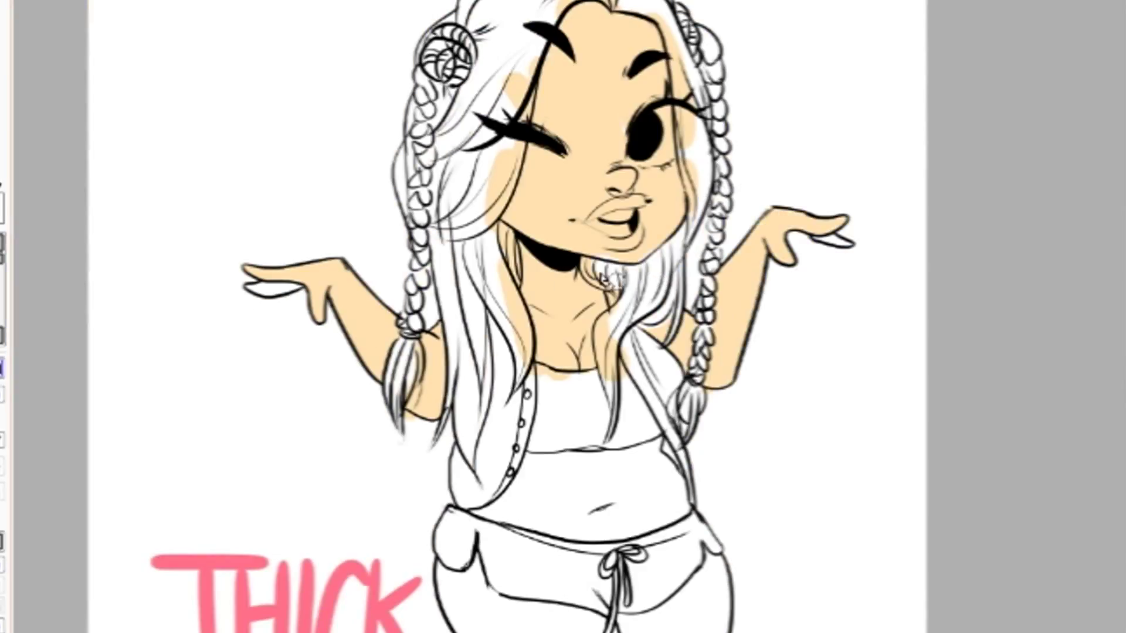
# Erase the skin colour that spills over the hair around the face and neck and over the crop top
pyautogui.moveTo(566, 316); pyautogui.dragTo(522, 373)
pyautogui.moveTo(690, 211); pyautogui.dragTo(677, 71)
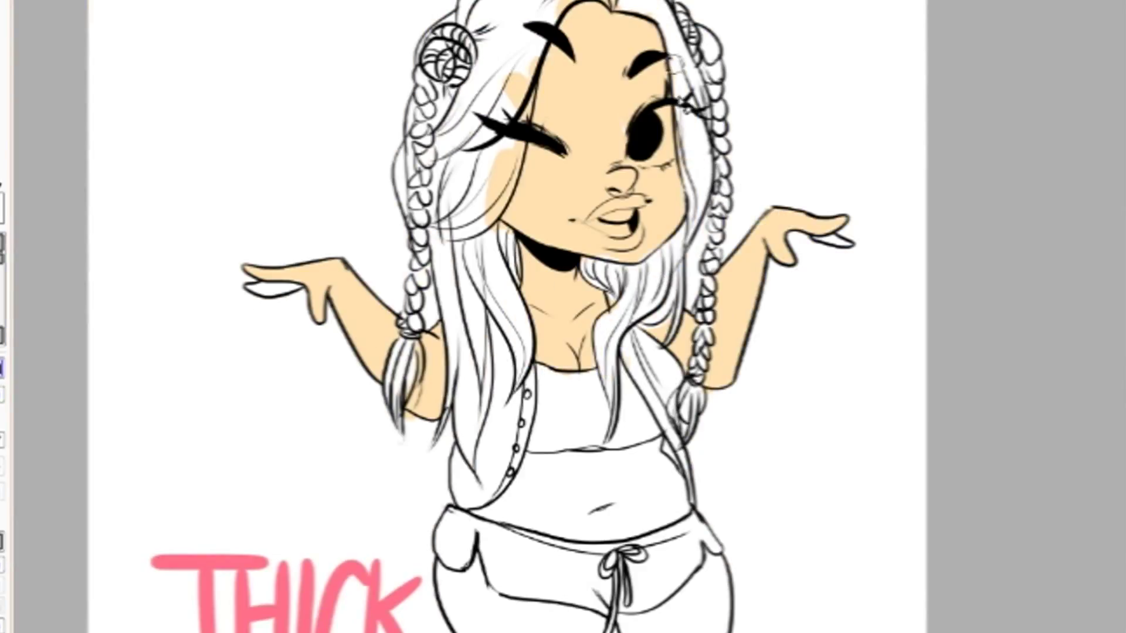
pyautogui.moveTo(481, 171); pyautogui.dragTo(311, 172)
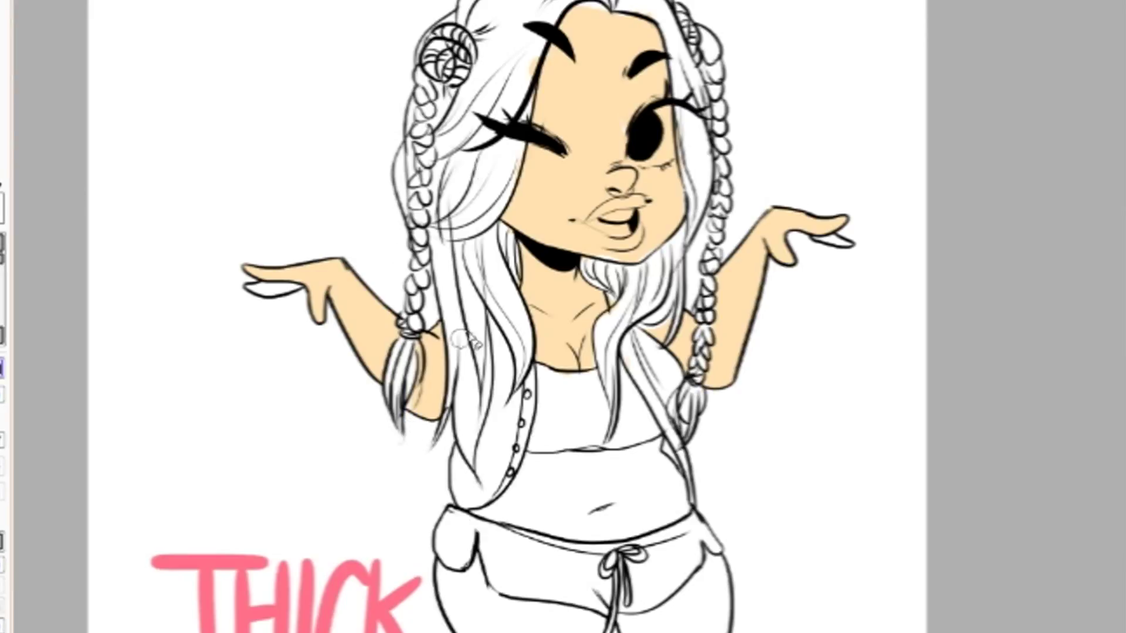
pyautogui.moveTo(466, 339); pyautogui.dragTo(456, 350)
# Fill the bare thighs and midriff with the light peach skin colour
pyautogui.scroll(-5, 563, 60)
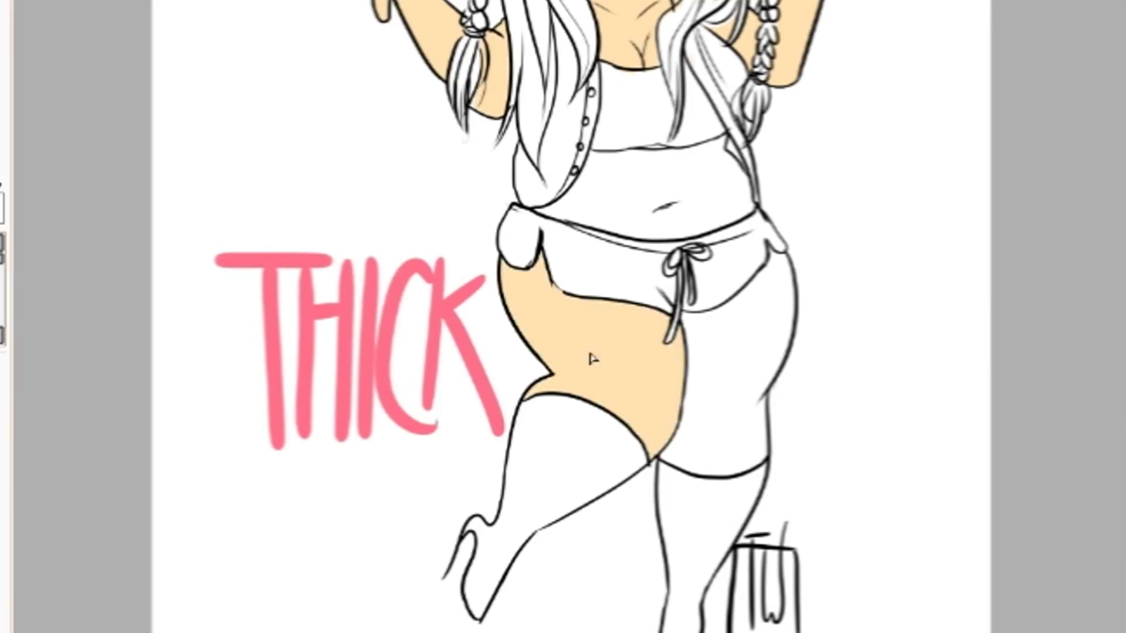
pyautogui.click(585, 359)
pyautogui.scroll(2, 586, 359)
pyautogui.scroll(3, 527, 317)
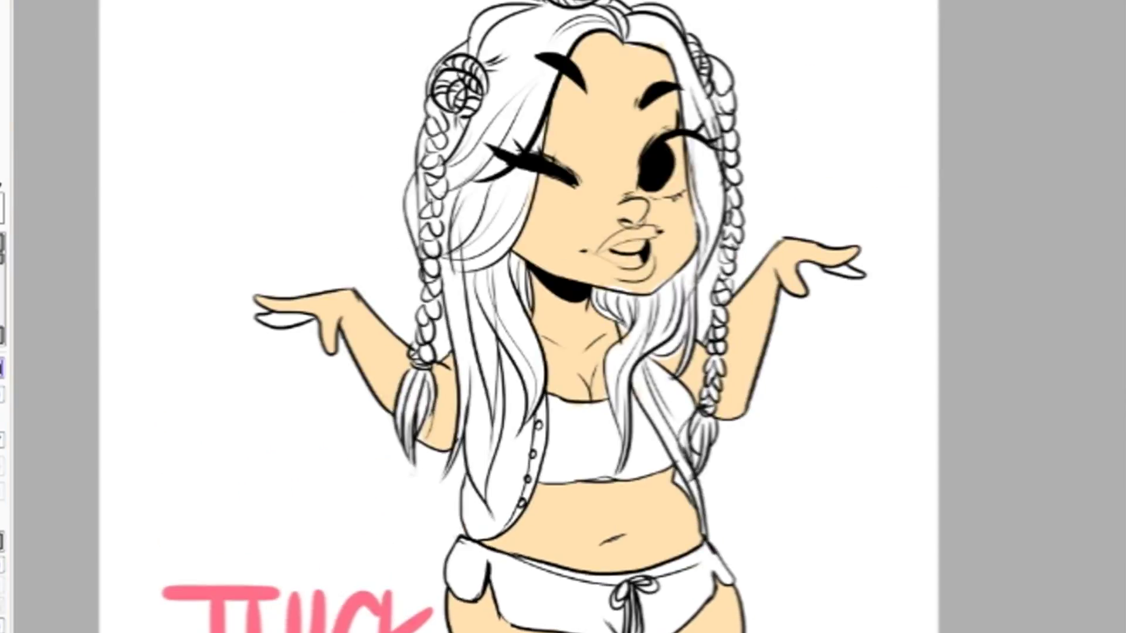
# Airbrush soft orange-pink blush onto the forehead, cheeks, neck, shoulder, side of the belly and both legs just above the socks
pyautogui.moveTo(657, 47); pyautogui.dragTo(530, 92)
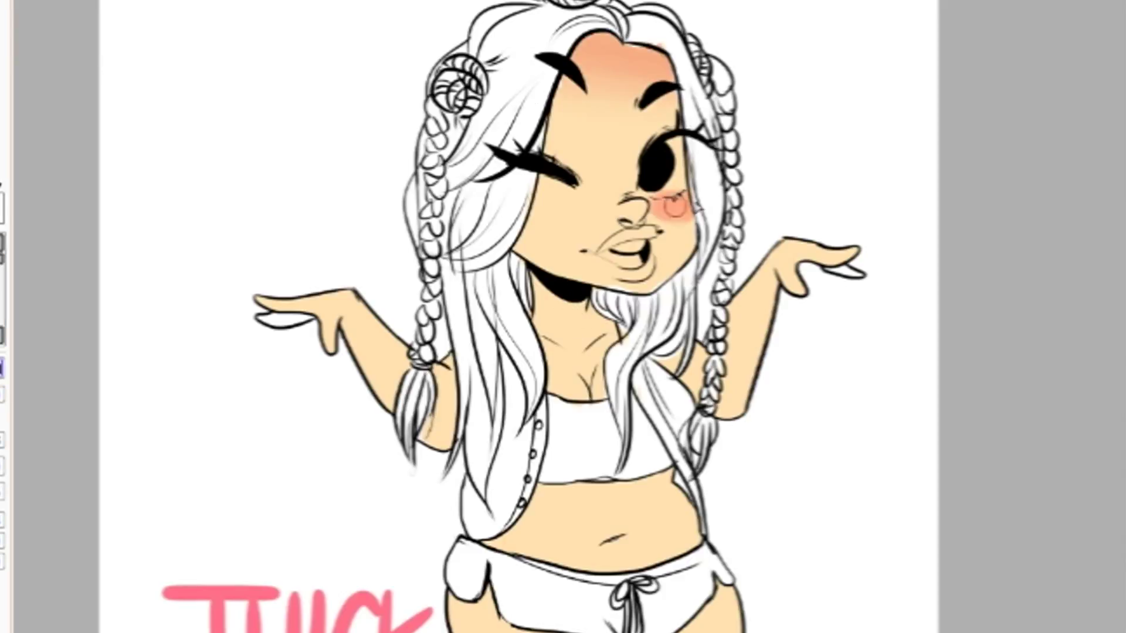
pyautogui.moveTo(575, 320); pyautogui.dragTo(554, 308)
pyautogui.scroll(-5, 563, 317)
pyautogui.moveTo(665, 469); pyautogui.dragTo(575, 469)
pyautogui.moveTo(657, 247); pyautogui.dragTo(645, 305)
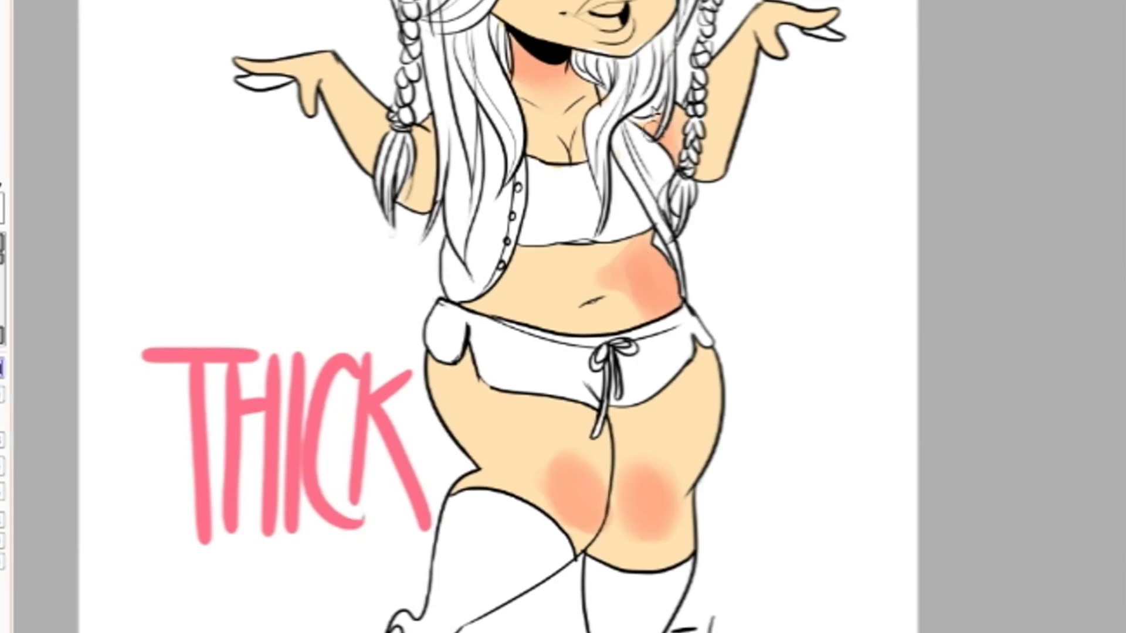
# Colour the lips pink and the tongue red, leaving the teeth white
pyautogui.scroll(2, 645, 293)
pyautogui.scroll(2, 563, 317)
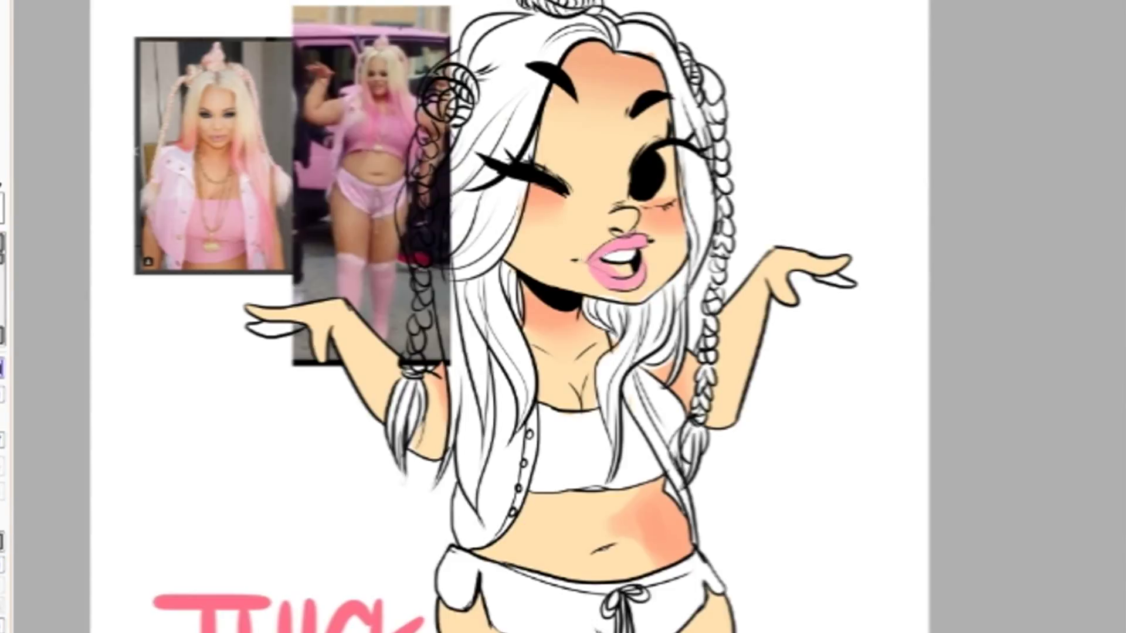
pyautogui.scroll(1, 552, 258)
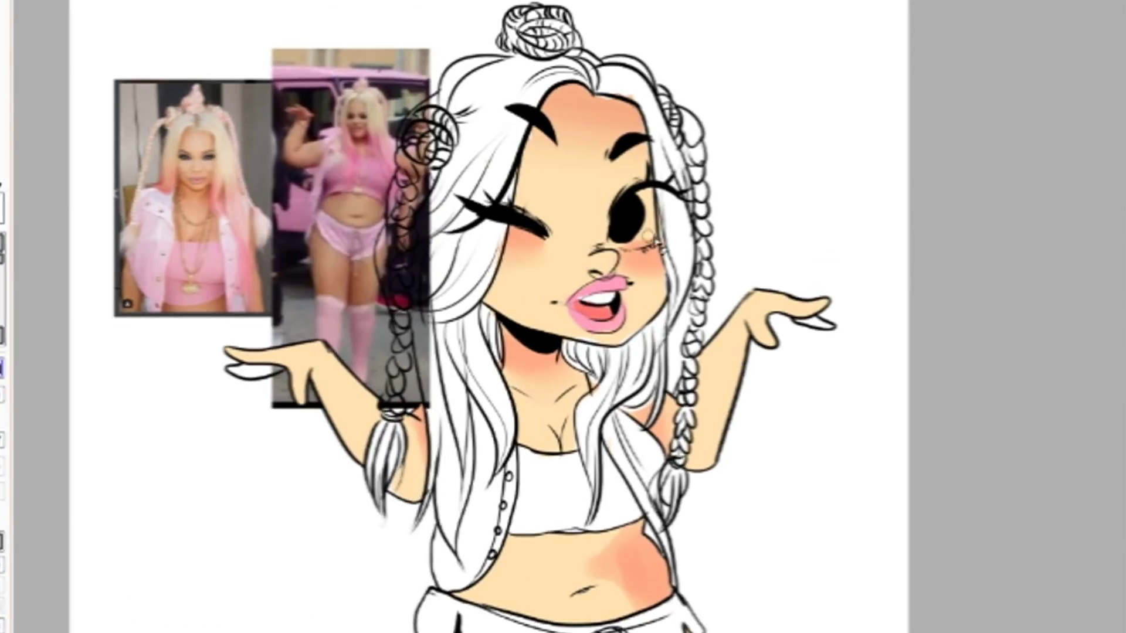
# Brush smoky grey eyeshadow around both eyes and tint the outer part of the open eye's white with muted pink
pyautogui.scroll(4, 620, 233)
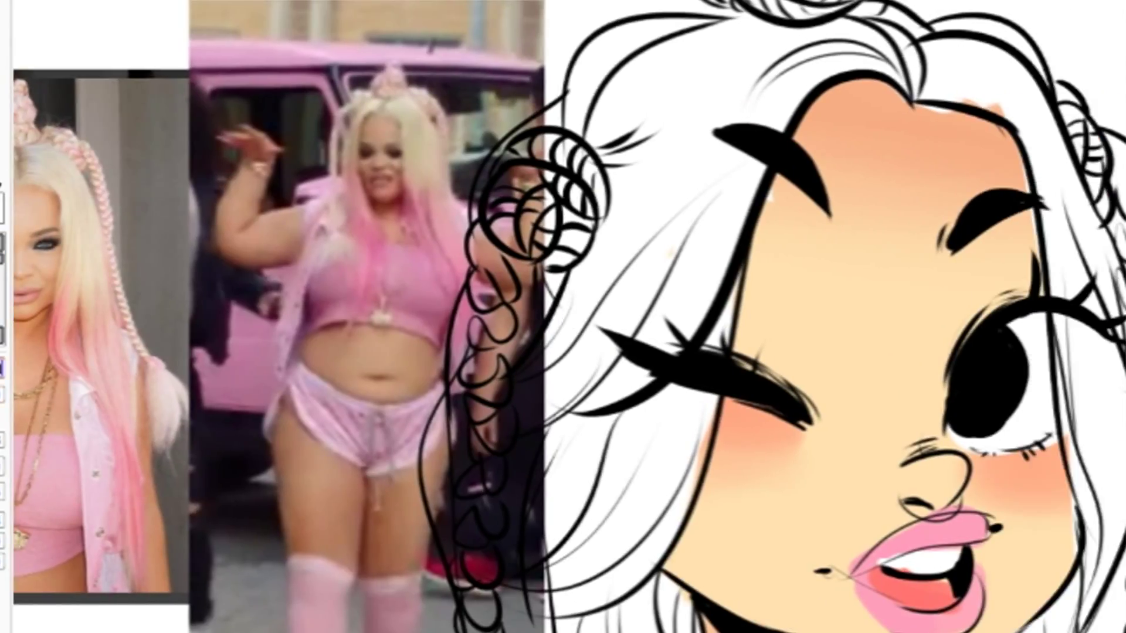
pyautogui.moveTo(967, 287); pyautogui.dragTo(1020, 328)
pyautogui.moveTo(736, 363); pyautogui.dragTo(812, 331)
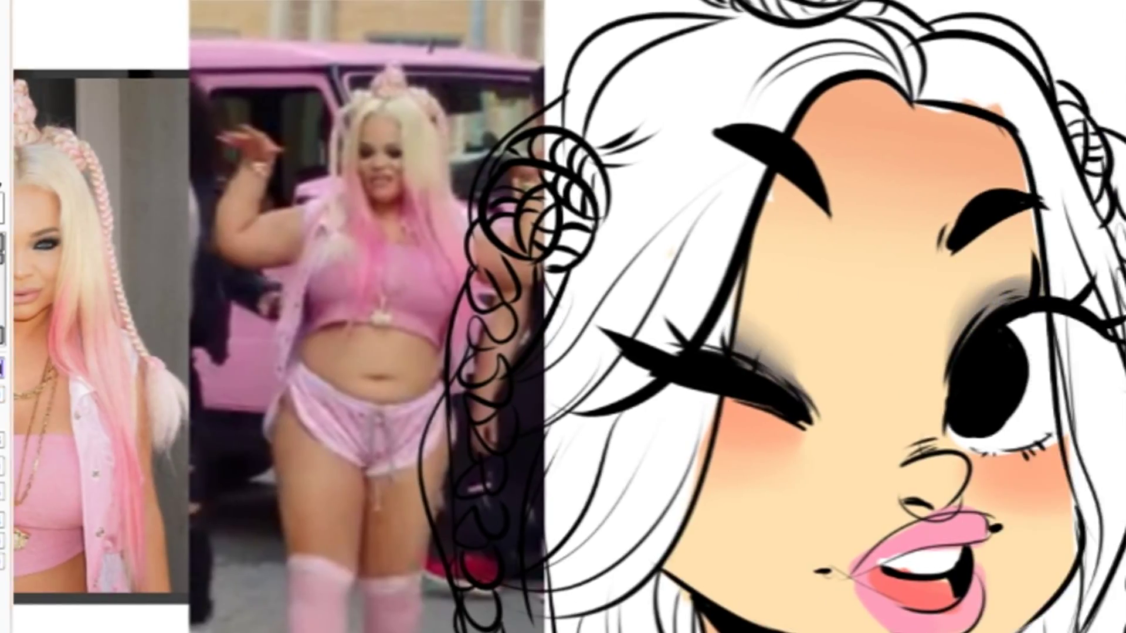
pyautogui.moveTo(939, 352); pyautogui.dragTo(1032, 264)
pyautogui.moveTo(775, 414); pyautogui.dragTo(727, 432)
pyautogui.moveTo(991, 449); pyautogui.dragTo(1064, 460)
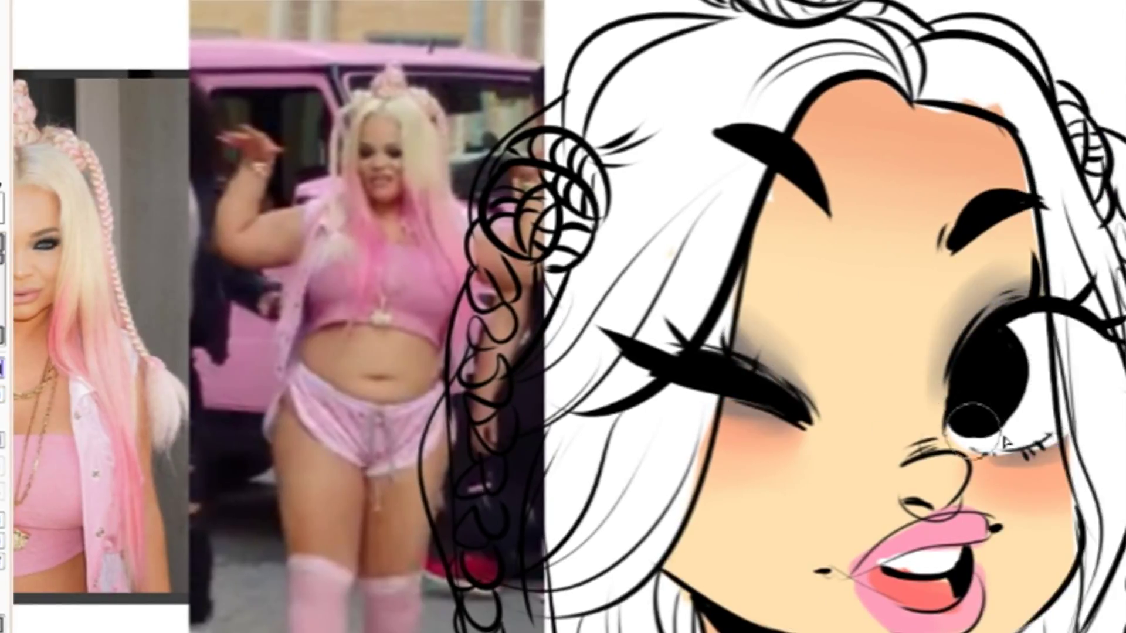
pyautogui.moveTo(978, 449); pyautogui.dragTo(1025, 425)
# Shade the underside of the nose with orange-red and deepen the pink at the corner of the mouth
pyautogui.scroll(-5, 1091, 347)
pyautogui.scroll(5, 833, 235)
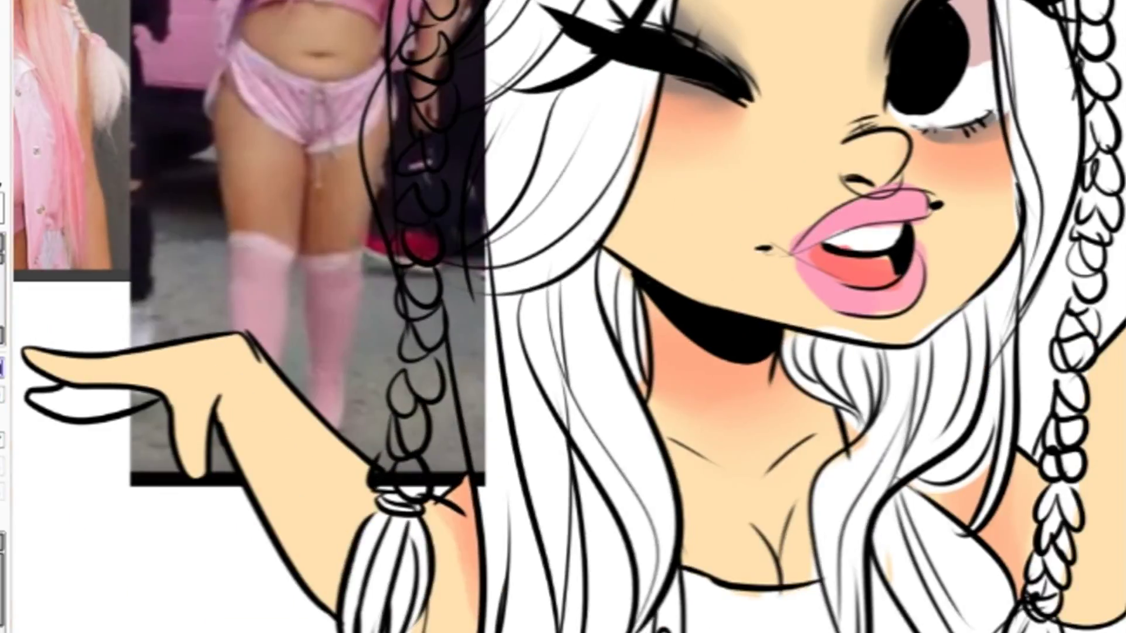
pyautogui.moveTo(817, 254); pyautogui.dragTo(745, 230)
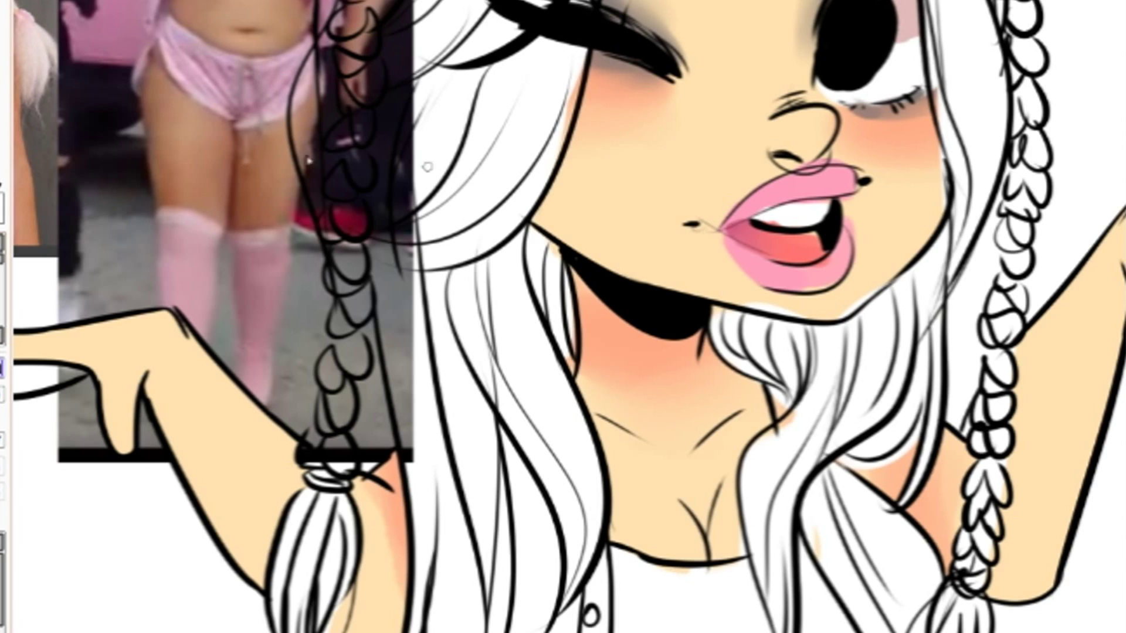
pyautogui.moveTo(528, 176); pyautogui.dragTo(165, 106)
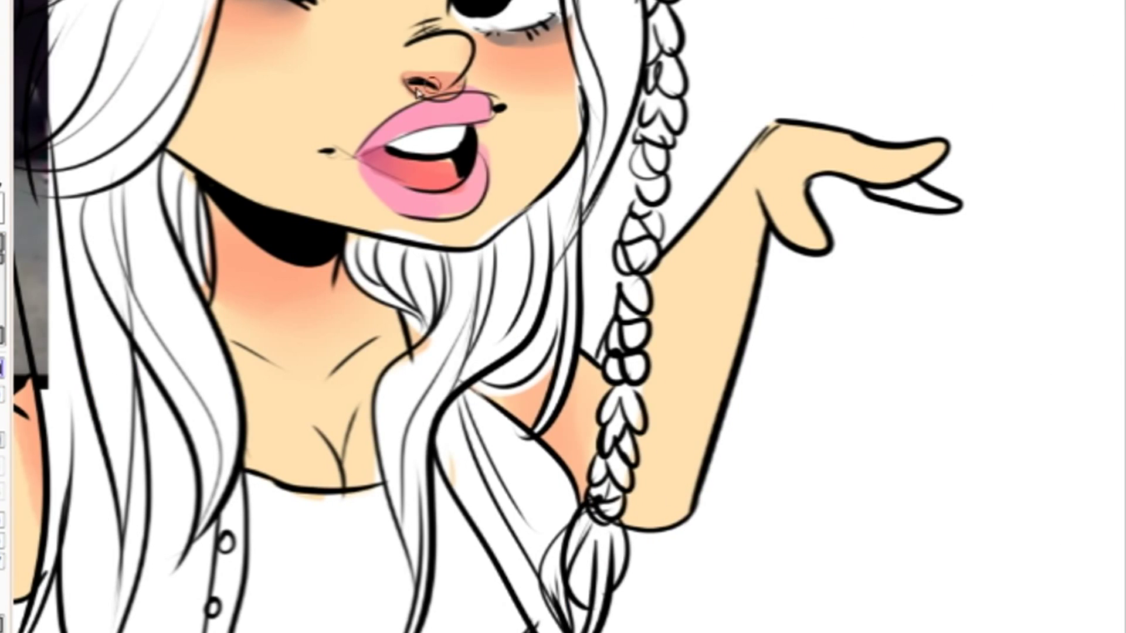
pyautogui.moveTo(452, 107); pyautogui.dragTo(536, 185)
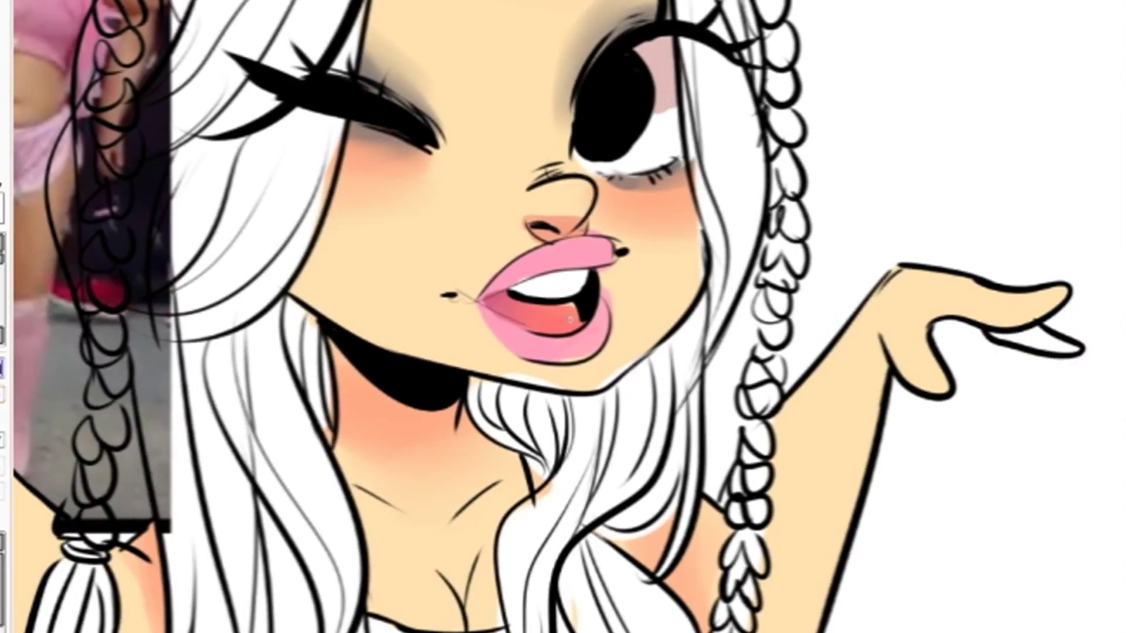
# Blend the blush above the knees, colour the lower fingers orange-peach, and add small white highlights to the skin
pyautogui.moveTo(575, 339); pyautogui.dragTo(411, 235)
pyautogui.moveTo(657, 478); pyautogui.dragTo(569, 393)
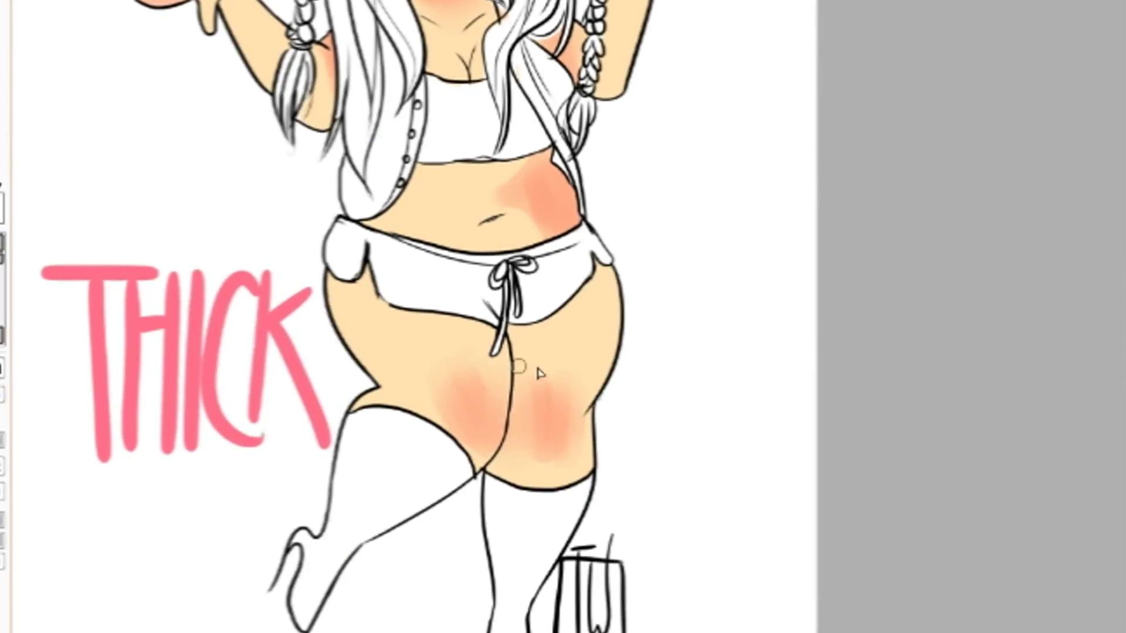
pyautogui.moveTo(577, 323); pyautogui.dragTo(653, 632)
pyautogui.moveTo(563, 528); pyautogui.dragTo(627, 448)
pyautogui.moveTo(516, 627)
pyautogui.mouseDown()
pyautogui.moveTo(490, 289)
pyautogui.moveTo(457, 630)
pyautogui.mouseUp()
pyautogui.moveTo(458, 317); pyautogui.dragTo(480, 393)
pyautogui.click(604, 399)
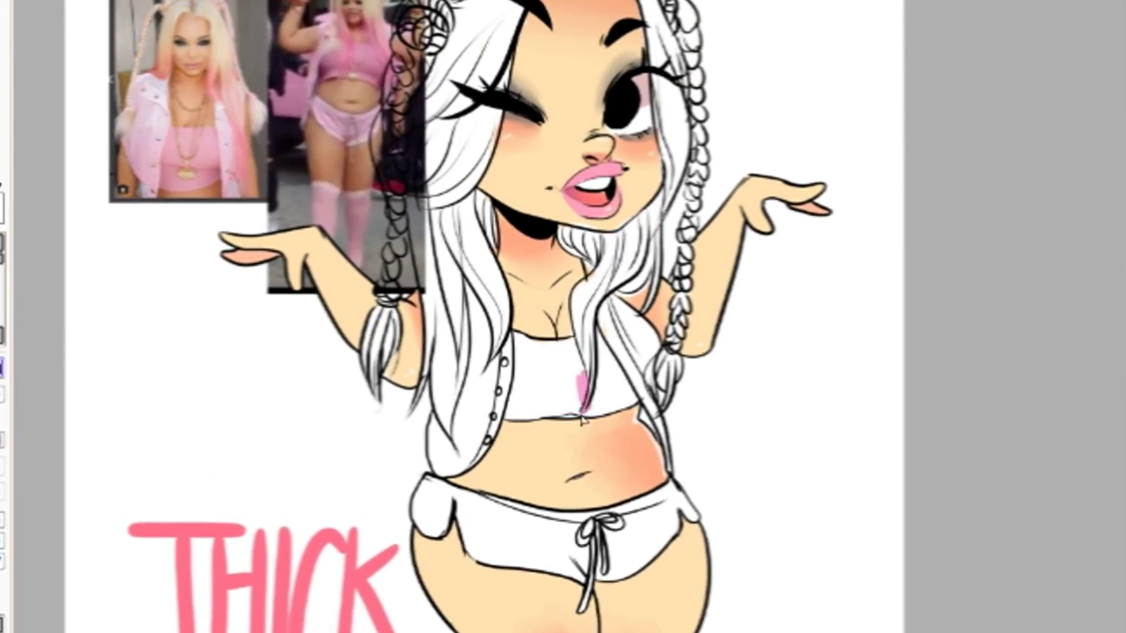
# Fill the crop top with bright pink and the shorts with lighter pink
pyautogui.moveTo(563, 411)
pyautogui.mouseDown()
pyautogui.moveTo(563, 223)
pyautogui.moveTo(607, 317)
pyautogui.mouseUp()
pyautogui.click(551, 516)
pyautogui.scroll(-2, 563, 316)
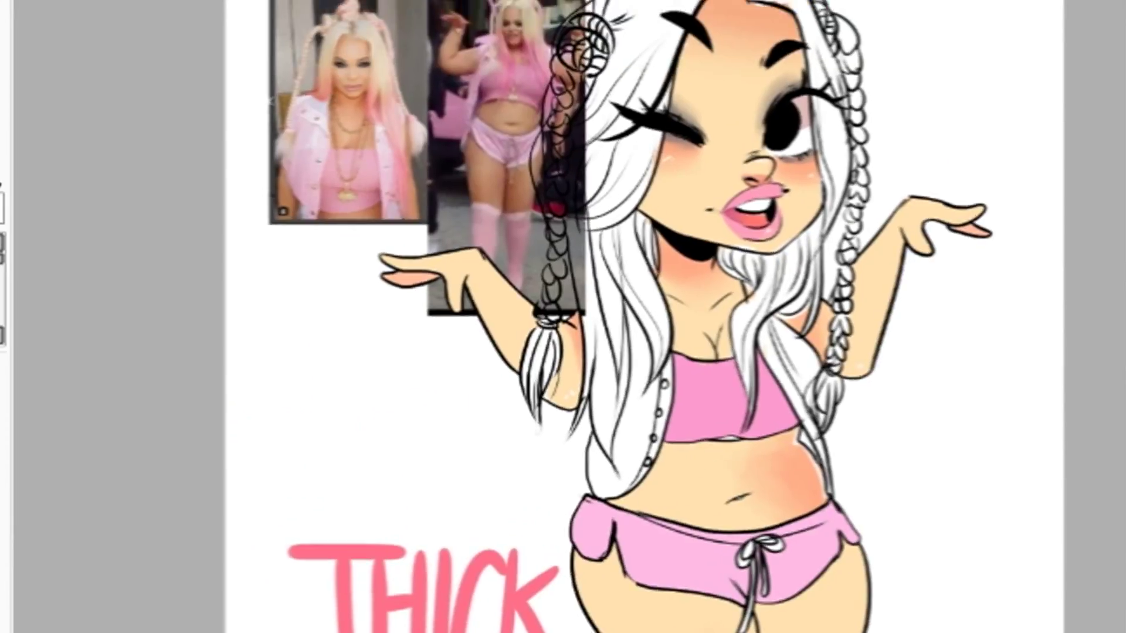
# Fill both knee-high socks with pink and fade the lower parts of the shorts toward white
pyautogui.moveTo(666, 528); pyautogui.dragTo(528, 375)
pyautogui.click(569, 324)
pyautogui.moveTo(569, 324)
pyautogui.mouseDown()
pyautogui.moveTo(387, 293)
pyautogui.moveTo(563, 311)
pyautogui.moveTo(562, 375)
pyautogui.moveTo(474, 399)
pyautogui.mouseUp()
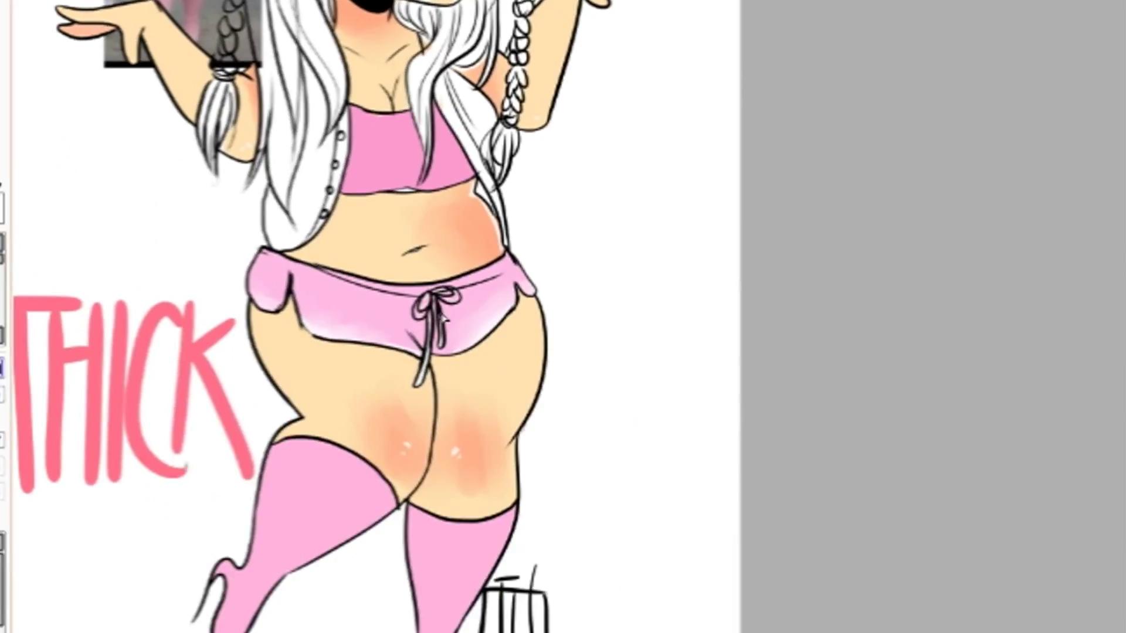
# Paint a darker pink shadow along the crop top's hem, tint the shorts' drawstring pink, and colour the fingernails magenta
pyautogui.moveTo(443, 317); pyautogui.dragTo(518, 531)
pyautogui.moveTo(444, 415); pyautogui.dragTo(519, 535)
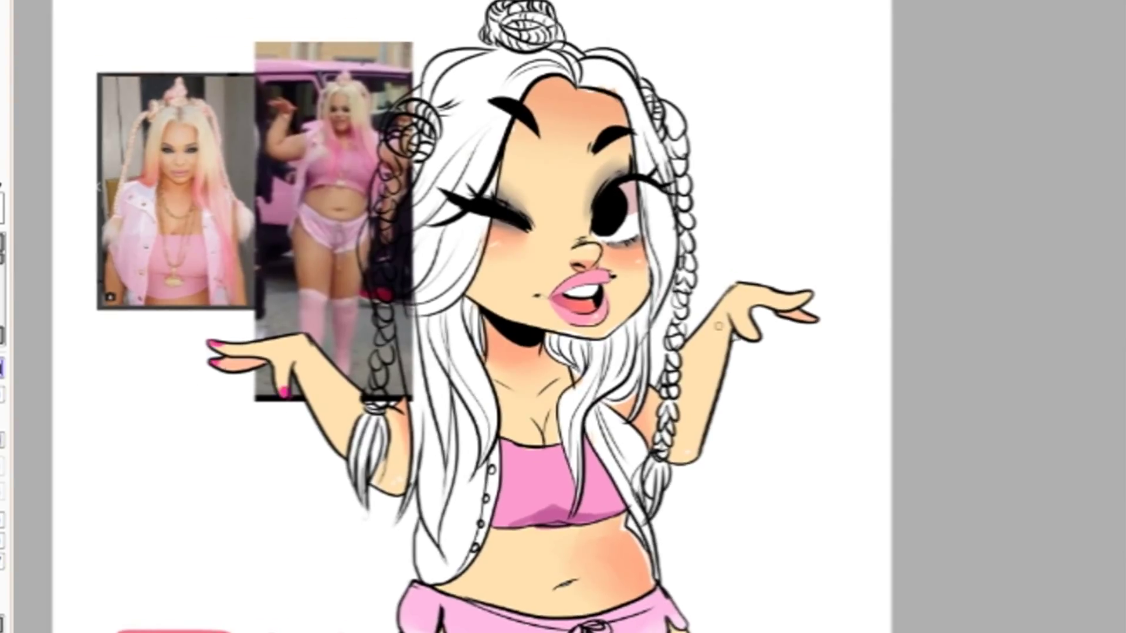
pyautogui.moveTo(749, 342); pyautogui.dragTo(802, 394)
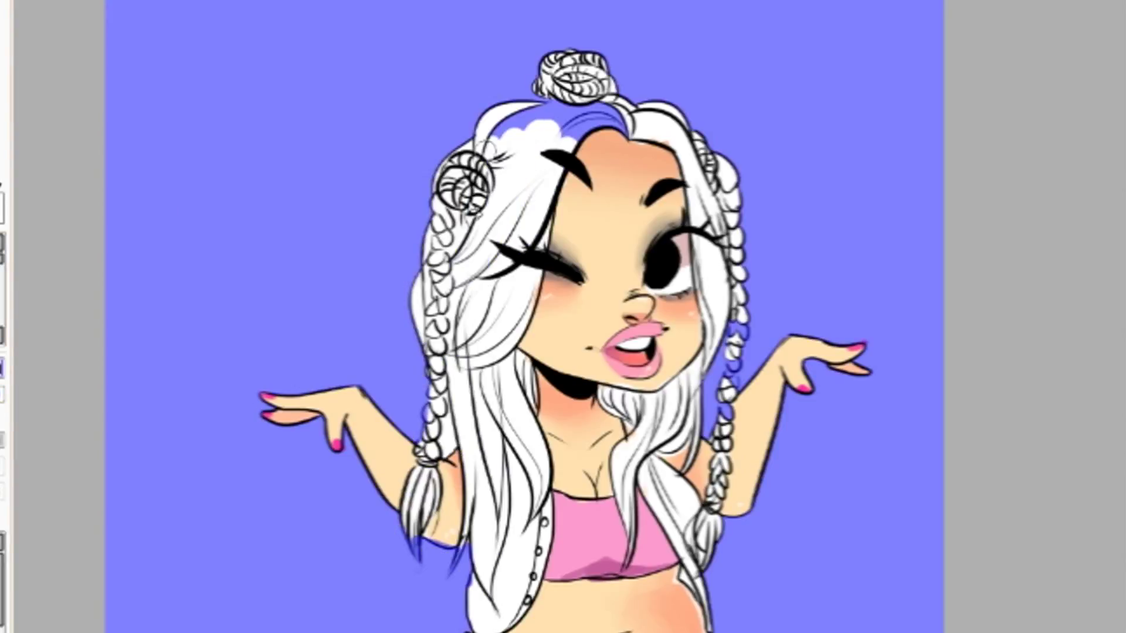
# Clean the background selection off the hair and braids and invert it to select the figure and lettering
pyautogui.moveTo(680, 343)
pyautogui.mouseDown()
pyautogui.moveTo(680, 246)
pyautogui.moveTo(693, 227)
pyautogui.mouseUp()
pyautogui.scroll(2, 563, 317)
pyautogui.scroll(-3, 563, 316)
pyautogui.scroll(2, 563, 316)
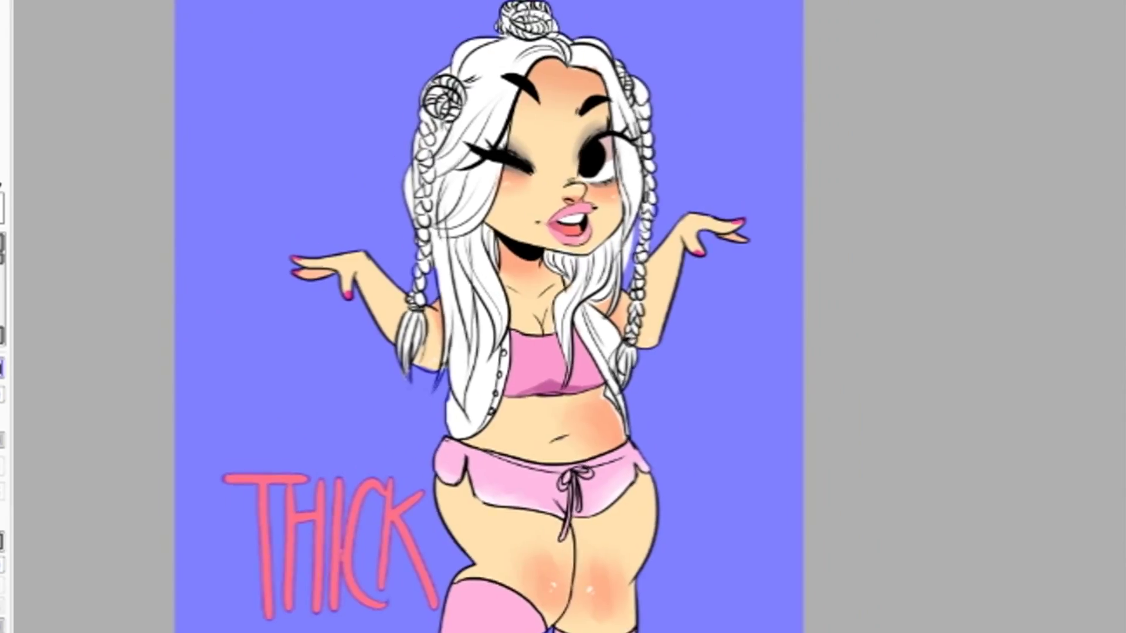
pyautogui.scroll(2, 563, 317)
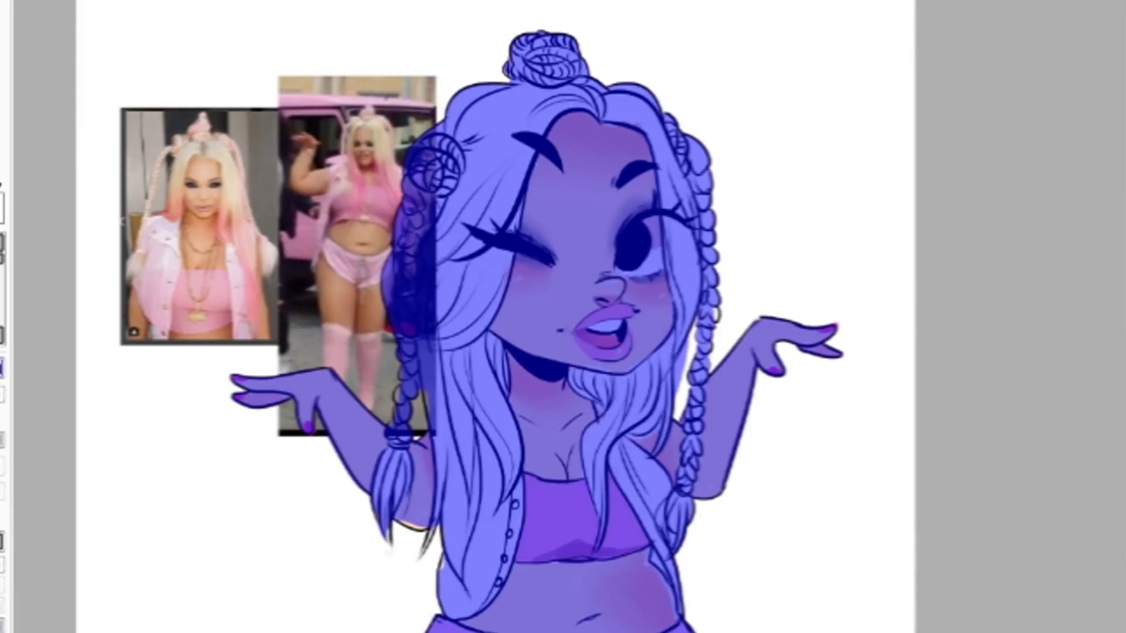
pyautogui.scroll(2, 562, 317)
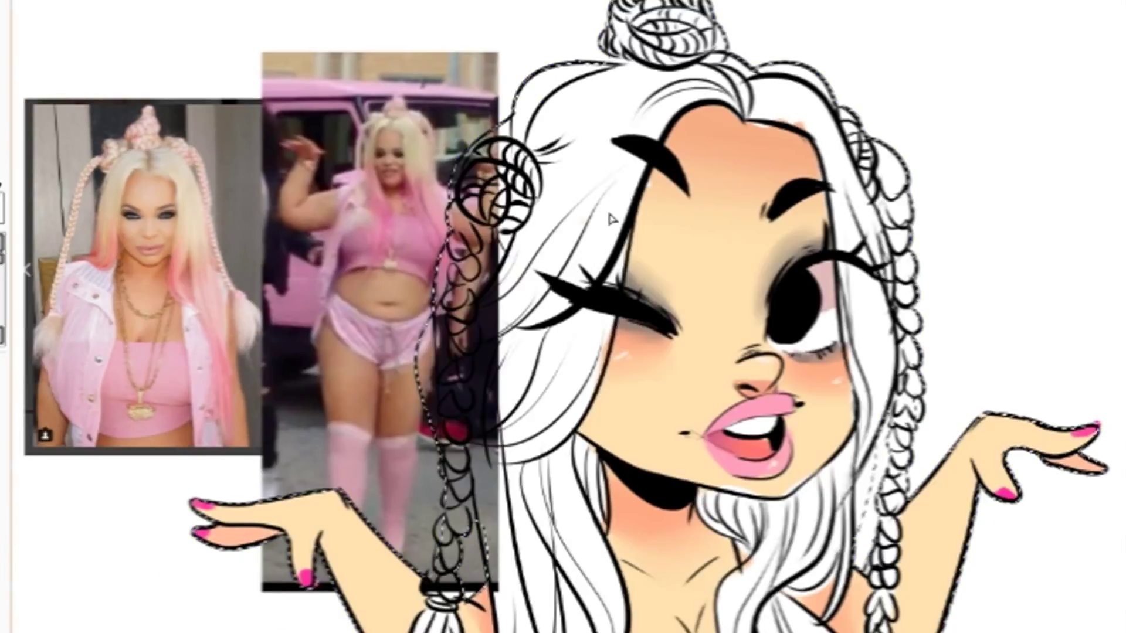
# Fill the hair, braids and buns with pale yellow and clear the colour from the vest and the open eye's white
pyautogui.scroll(2, 610, 219)
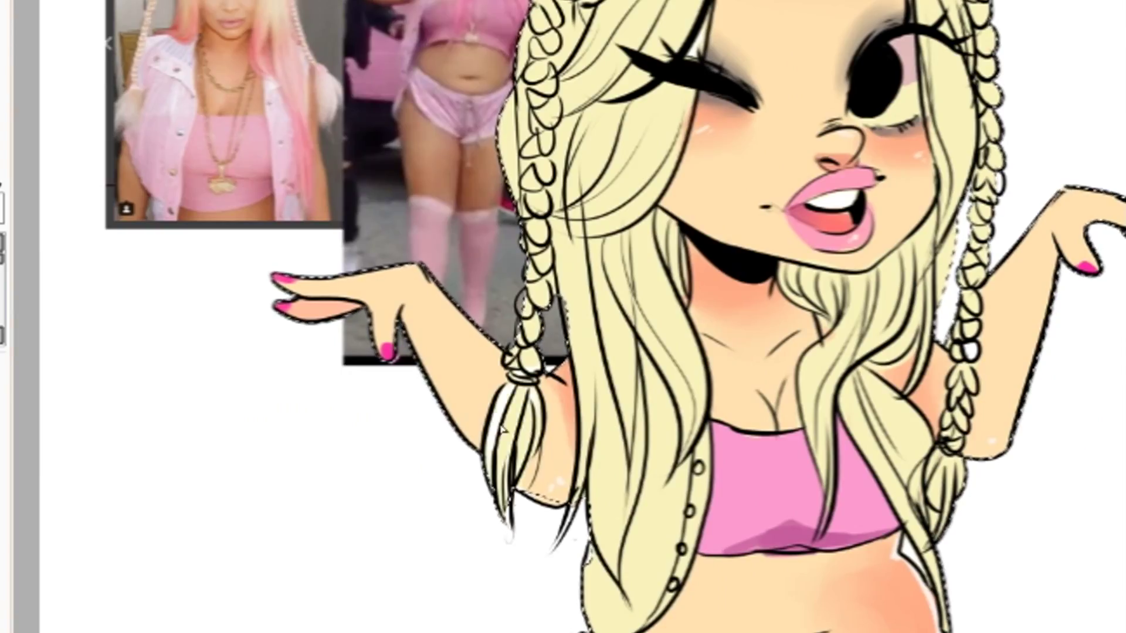
pyautogui.moveTo(563, 316)
pyautogui.mouseDown()
pyautogui.moveTo(466, 270)
pyautogui.moveTo(563, 381)
pyautogui.moveTo(580, 560)
pyautogui.mouseUp()
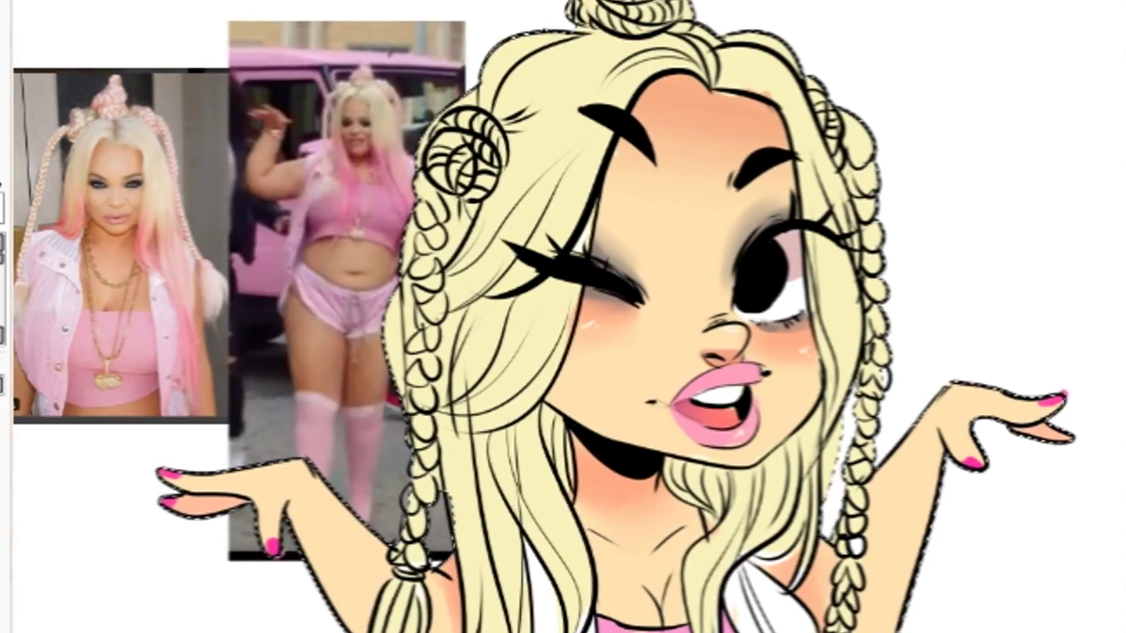
# Airbrush pink over the lower hair, braids and buns, and add white highlights to the blonde front strands
pyautogui.moveTo(563, 316); pyautogui.dragTo(660, 188)
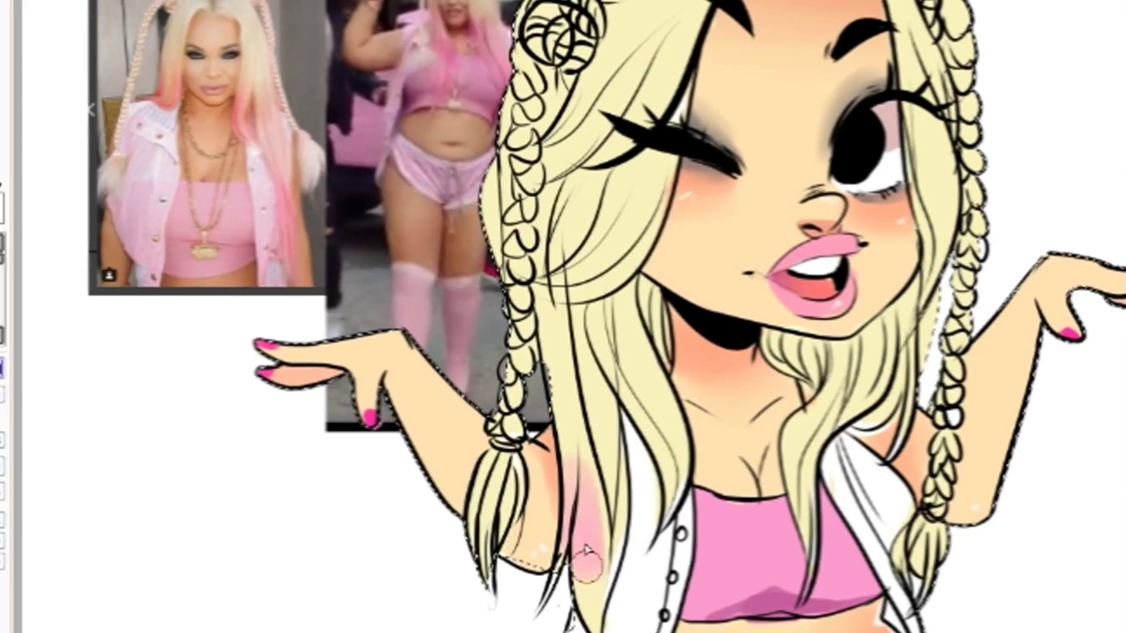
pyautogui.moveTo(563, 316)
pyautogui.mouseDown()
pyautogui.moveTo(563, 376)
pyautogui.moveTo(547, 407)
pyautogui.mouseUp()
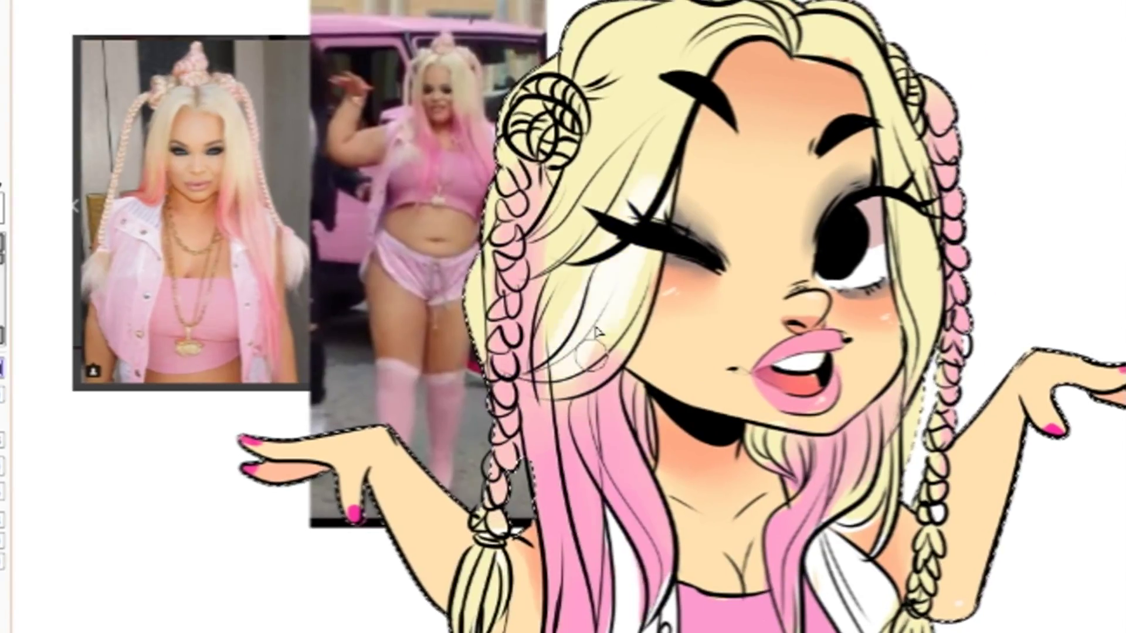
pyautogui.moveTo(563, 317)
pyautogui.mouseDown()
pyautogui.moveTo(516, 393)
pyautogui.moveTo(532, 377)
pyautogui.mouseUp()
pyautogui.moveTo(741, 487)
pyautogui.mouseDown()
pyautogui.moveTo(762, 557)
pyautogui.moveTo(780, 557)
pyautogui.moveTo(768, 560)
pyautogui.mouseUp()
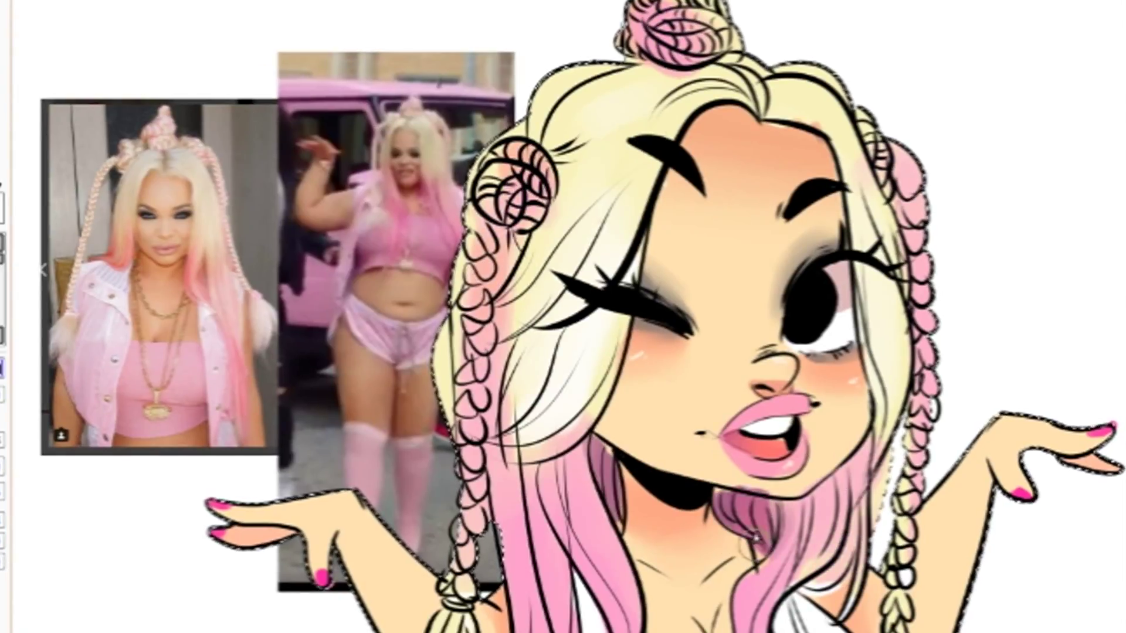
# Shade the hair with deeper pink beneath the face and soft tan along the blonde strands
pyautogui.scroll(-5, 559, 410)
pyautogui.scroll(3, 560, 410)
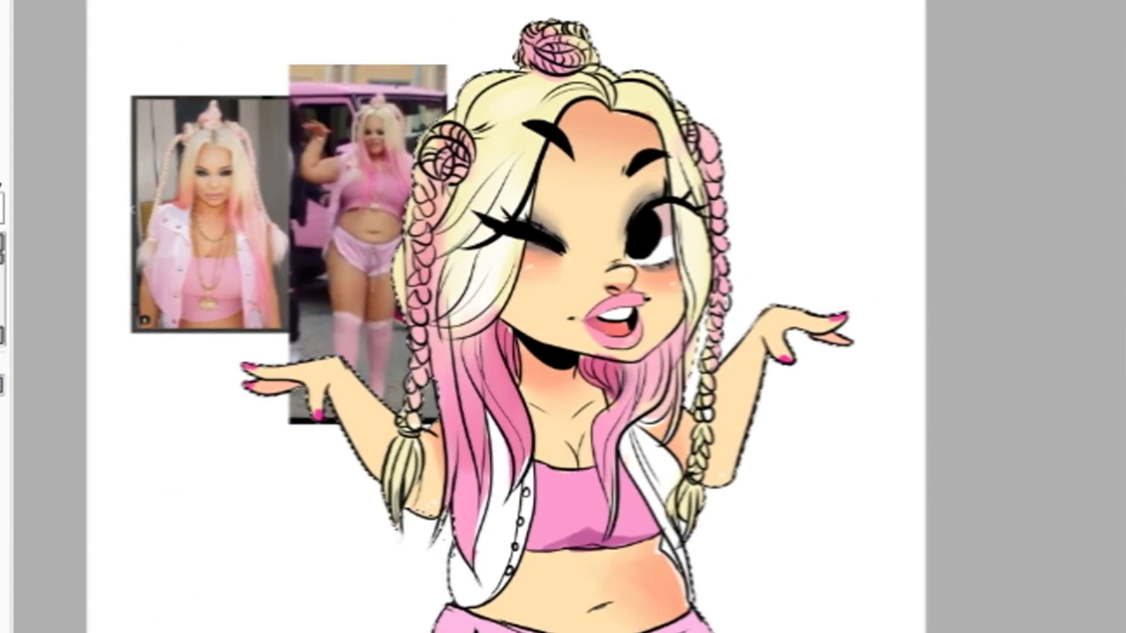
pyautogui.moveTo(563, 317); pyautogui.dragTo(552, 285)
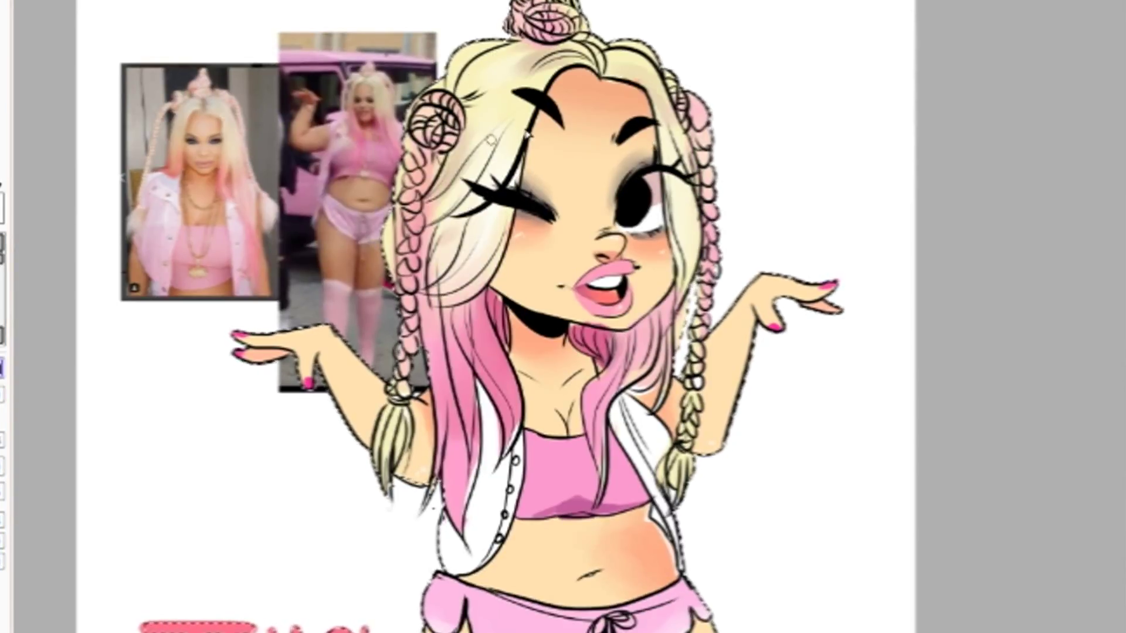
pyautogui.moveTo(563, 317); pyautogui.dragTo(542, 144)
pyautogui.moveTo(563, 295); pyautogui.dragTo(562, 317)
# Colour the vest cream with a light pink fade toward its hem, and clear the selection
pyautogui.moveTo(487, 281); pyautogui.dragTo(496, 326)
pyautogui.hotkey('ctrl', 'z')
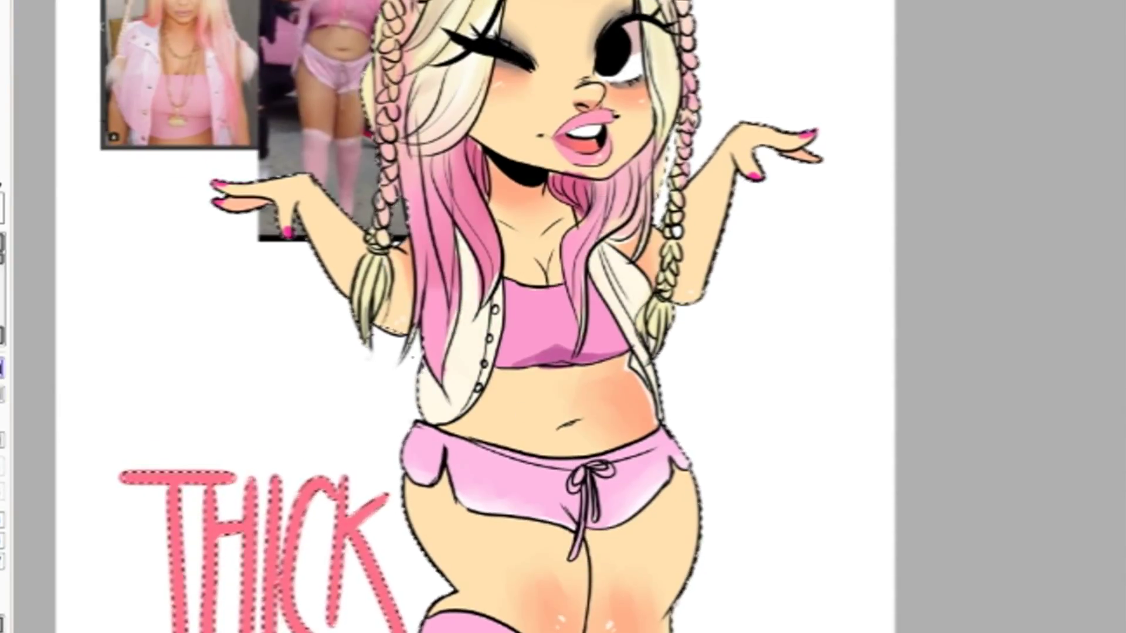
pyautogui.scroll(-2, 495, 323)
pyautogui.scroll(2, 504, 30)
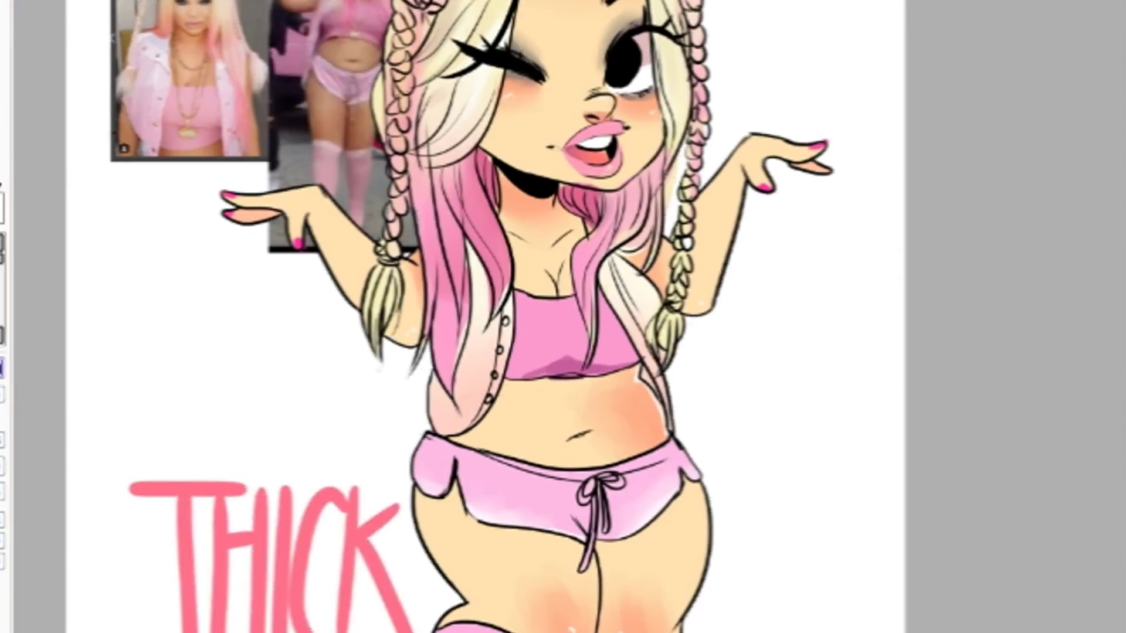
# Ink a layered short necklace and a long chain with a crown-shaped pendant hanging just below the crop top
pyautogui.scroll(1, 134, 235)
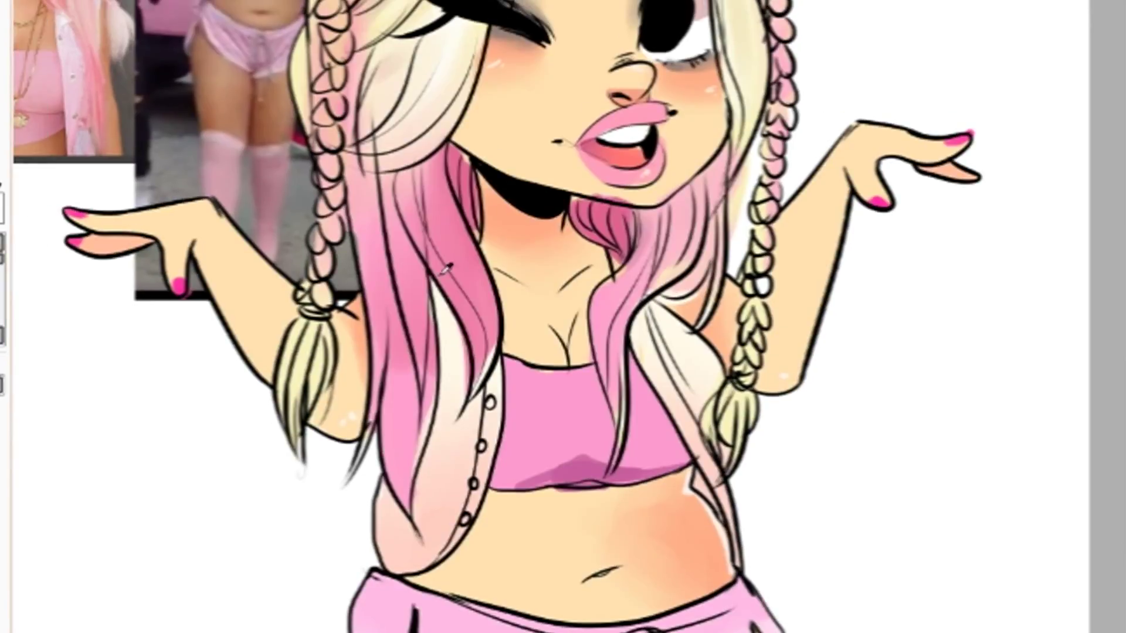
pyautogui.scroll(4, 494, 347)
pyautogui.scroll(-2, 586, 351)
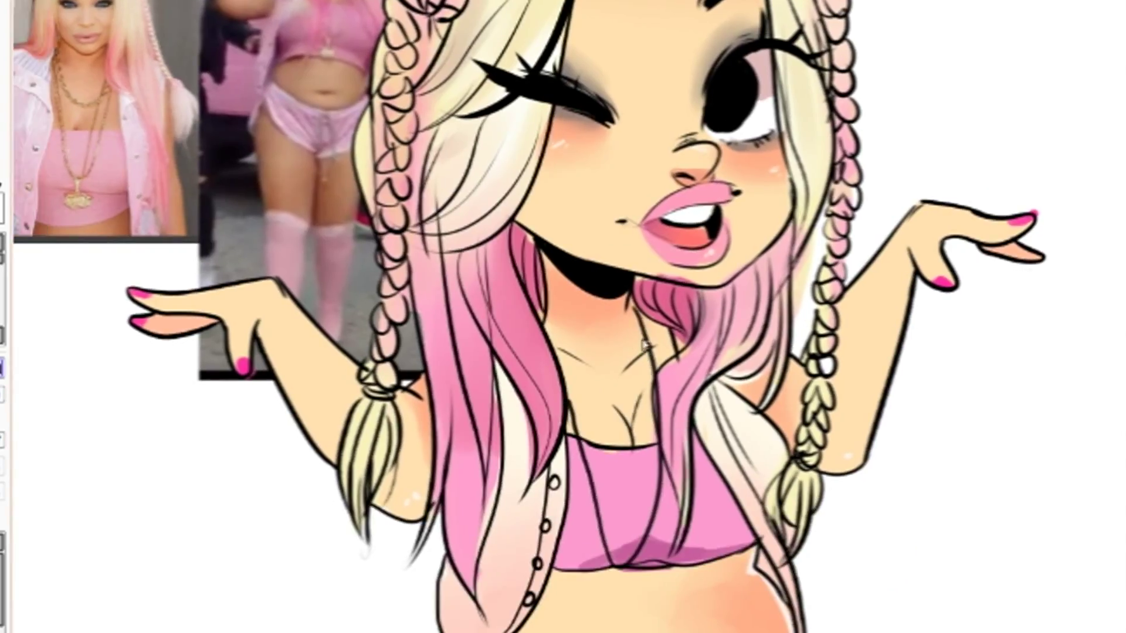
pyautogui.scroll(-3, 604, 457)
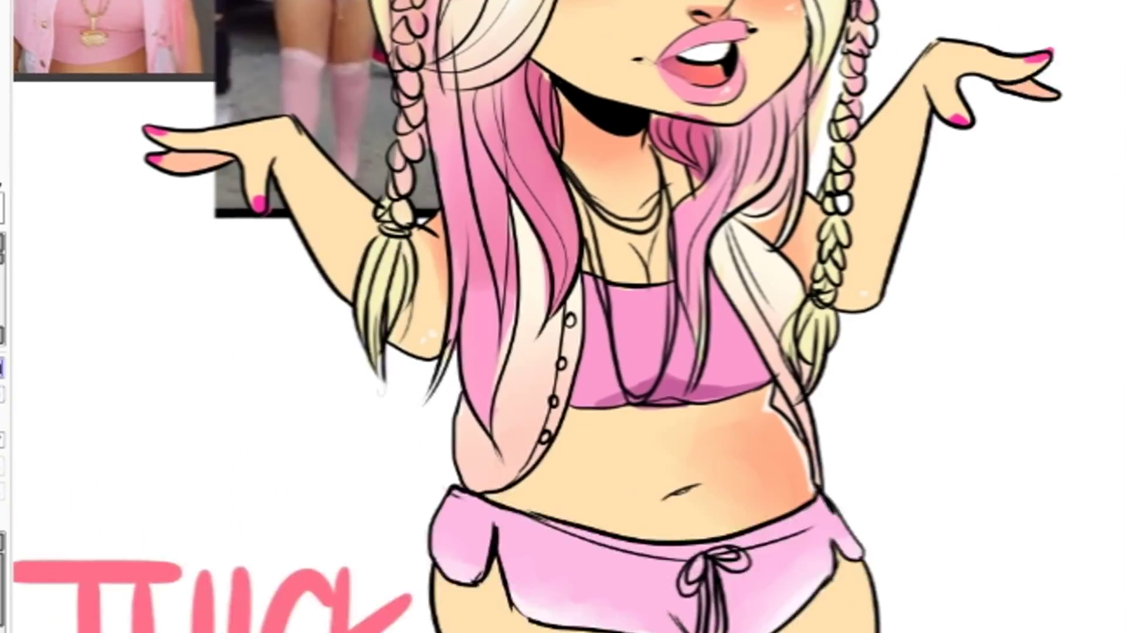
pyautogui.hscroll(2, 630, 439)
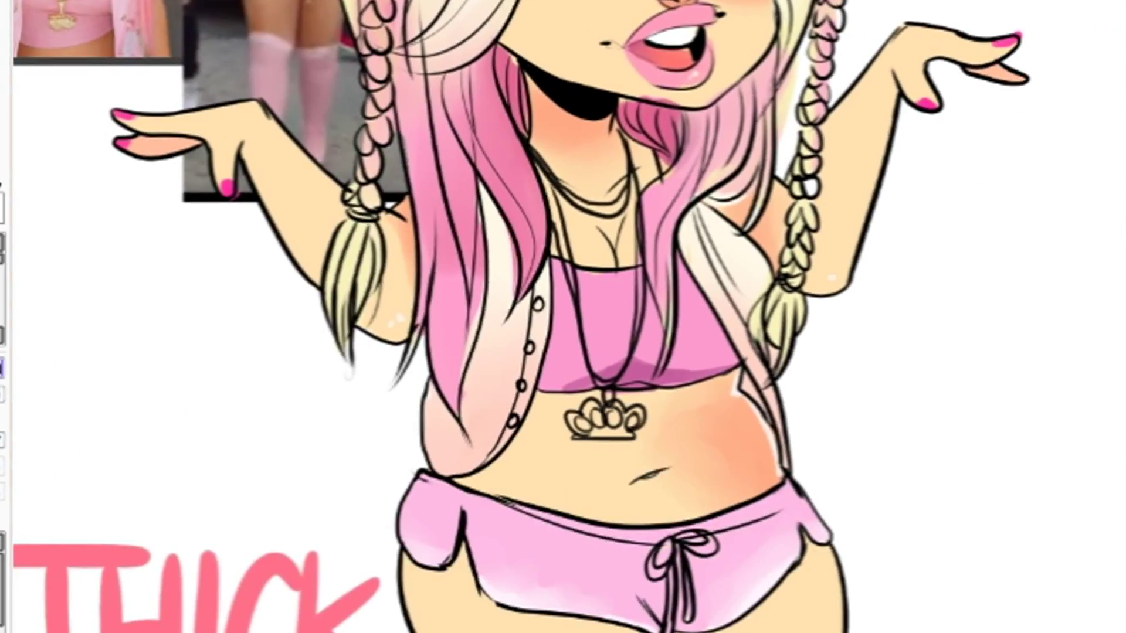
pyautogui.scroll(-1, 630, 439)
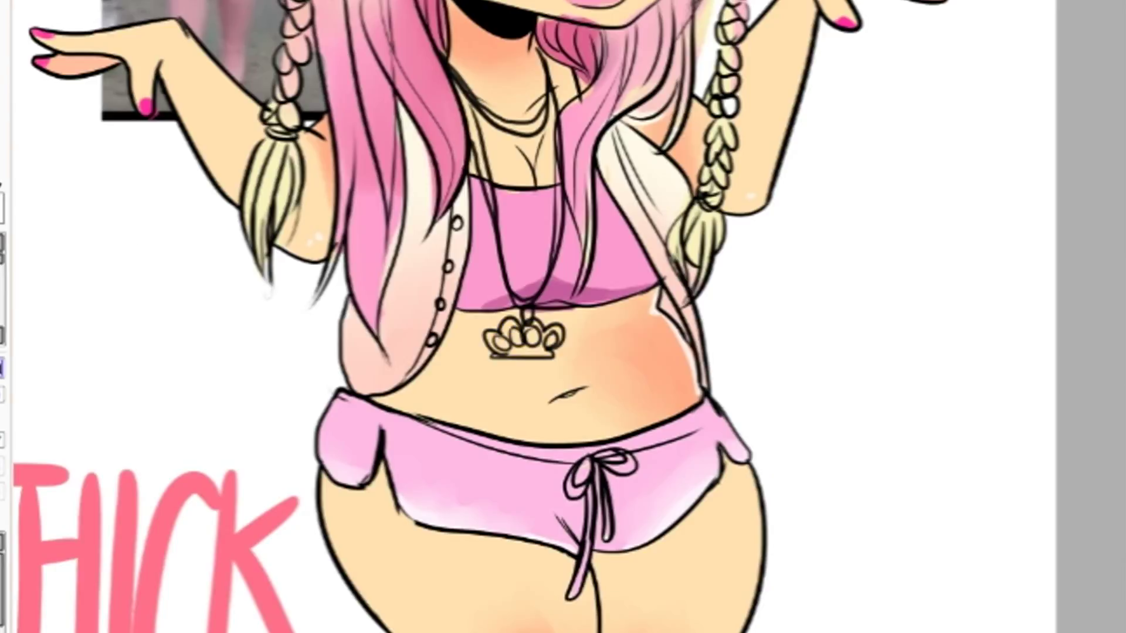
# Colour the necklaces and the crown pendant golden yellow
pyautogui.hscroll(1, 494, 326)
pyautogui.click(494, 329)
pyautogui.scroll(-3, 494, 148)
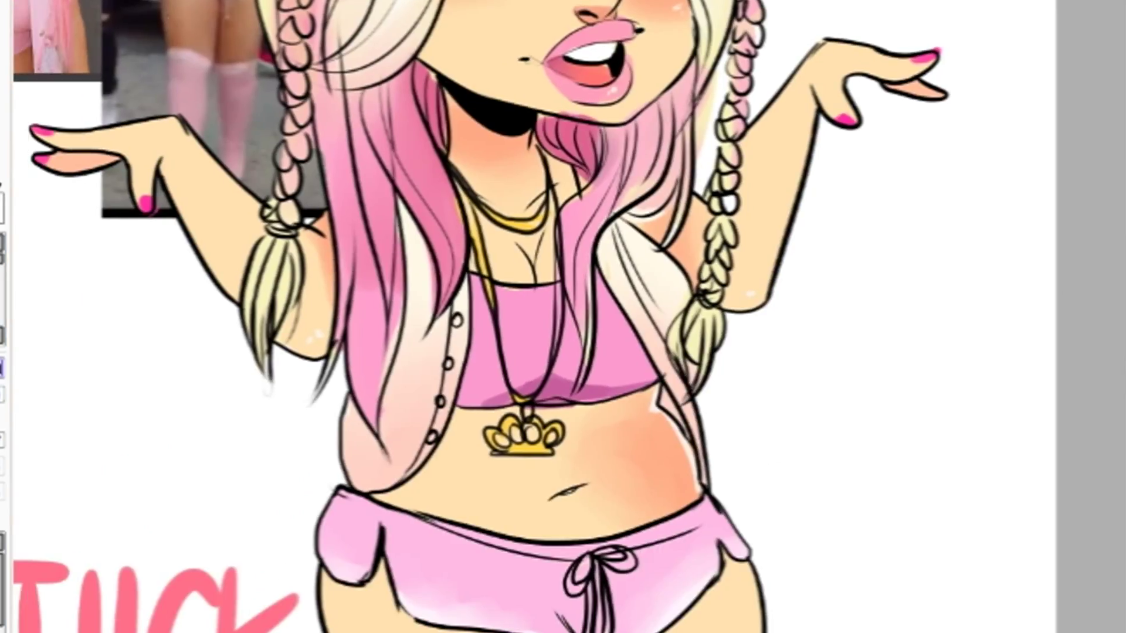
# Recolour the line art of the necklaces and crown pendant from black to warm orange
pyautogui.scroll(-1, 562, 316)
pyautogui.hscroll(3, 563, 316)
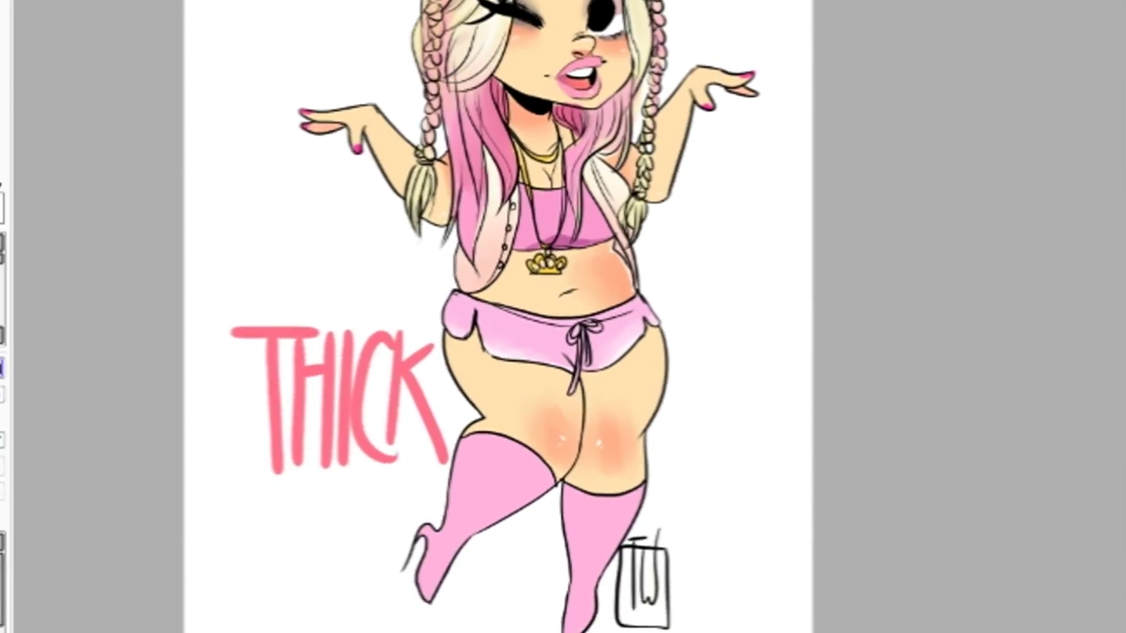
pyautogui.scroll(1, 451, 316)
pyautogui.hscroll(-1, 450, 316)
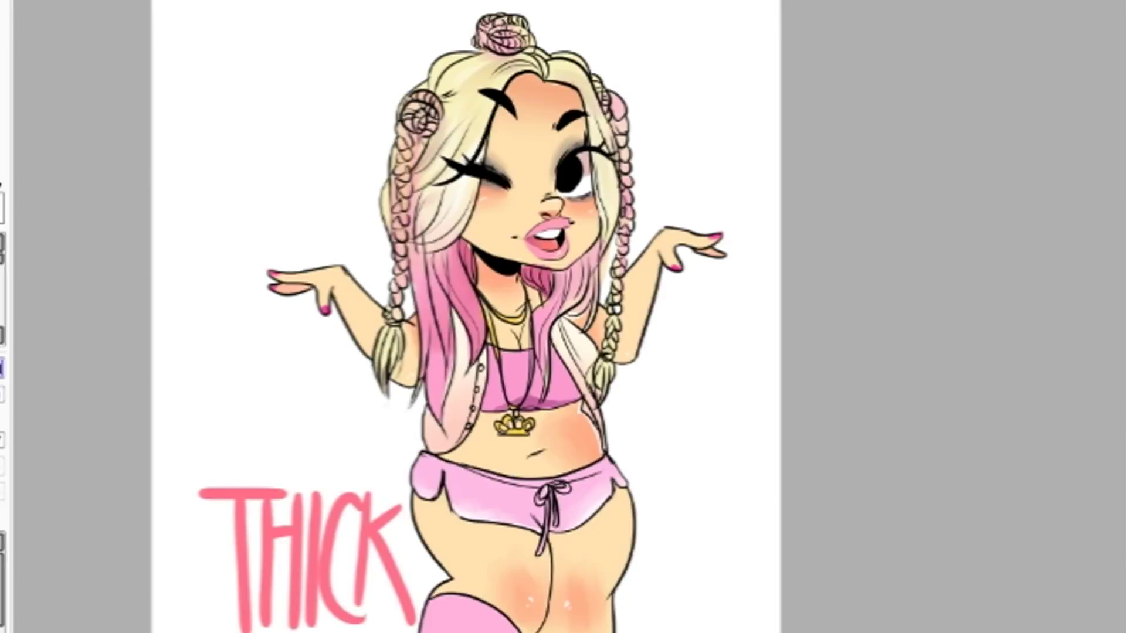
pyautogui.scroll(-1, 469, 317)
pyautogui.hscroll(-1, 469, 316)
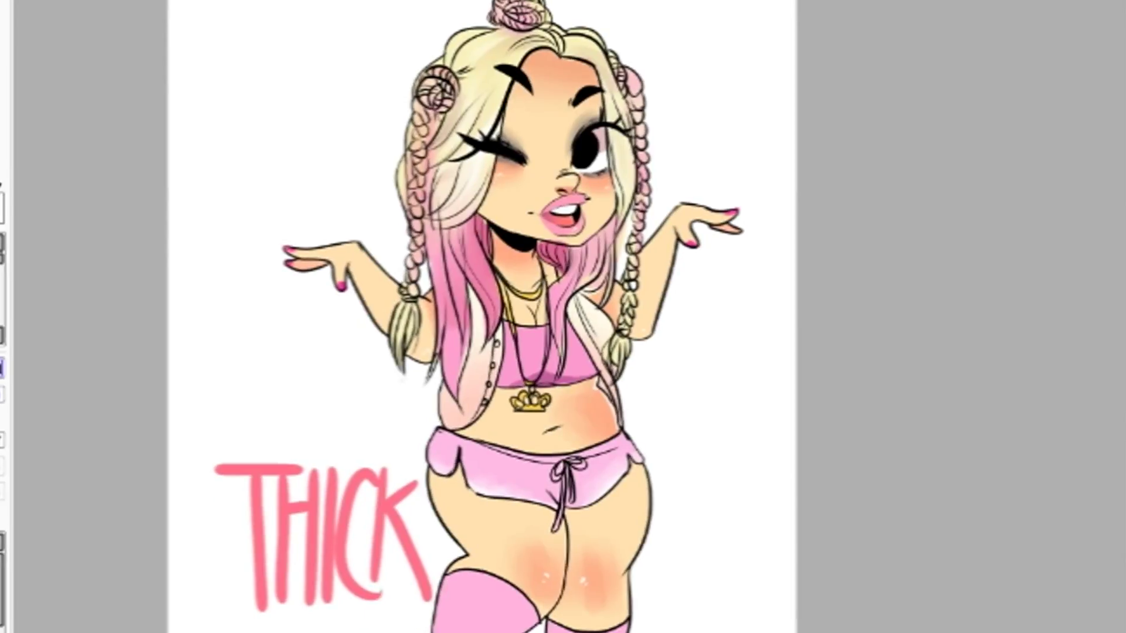
pyautogui.scroll(-1, 469, 316)
pyautogui.scroll(-3, 469, 317)
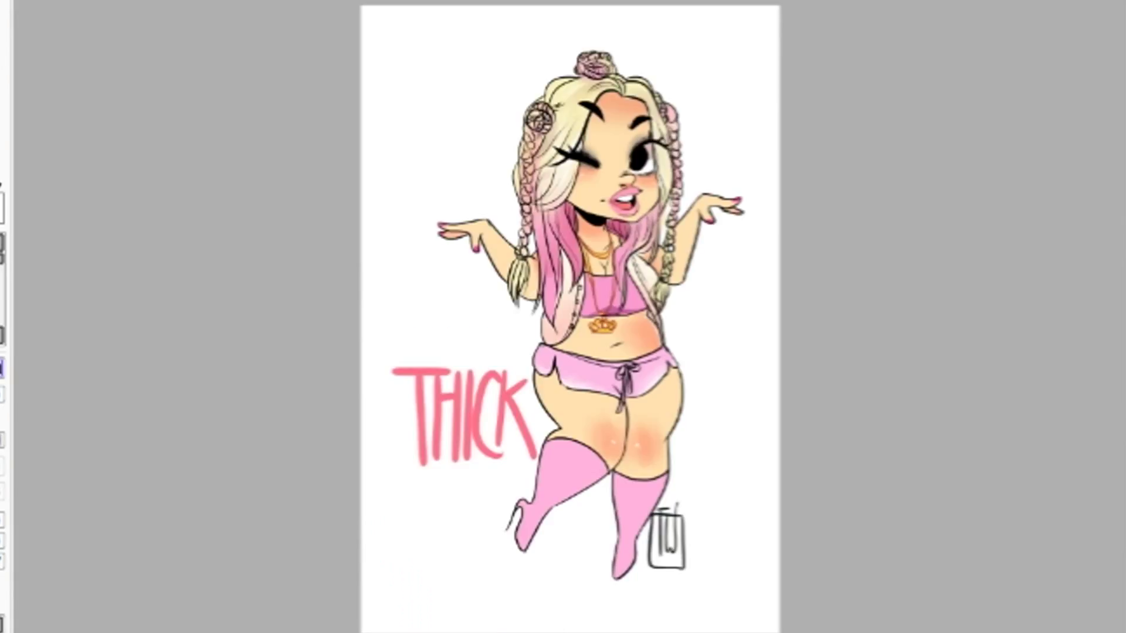
# Recolour the outlines of the shorts, drawstring bow and thighs in pinkish red
pyautogui.scroll(3, 469, 316)
pyautogui.scroll(-1, 566, 414)
pyautogui.hscroll(-1, 565, 413)
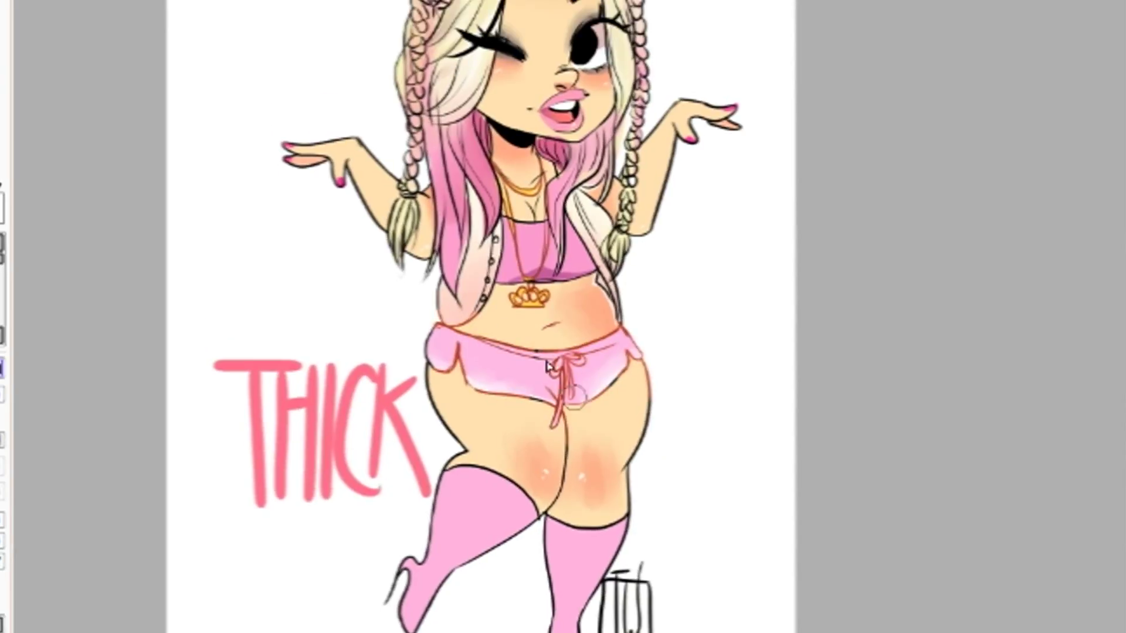
pyautogui.hscroll(1, 565, 414)
pyautogui.scroll(-2, 566, 413)
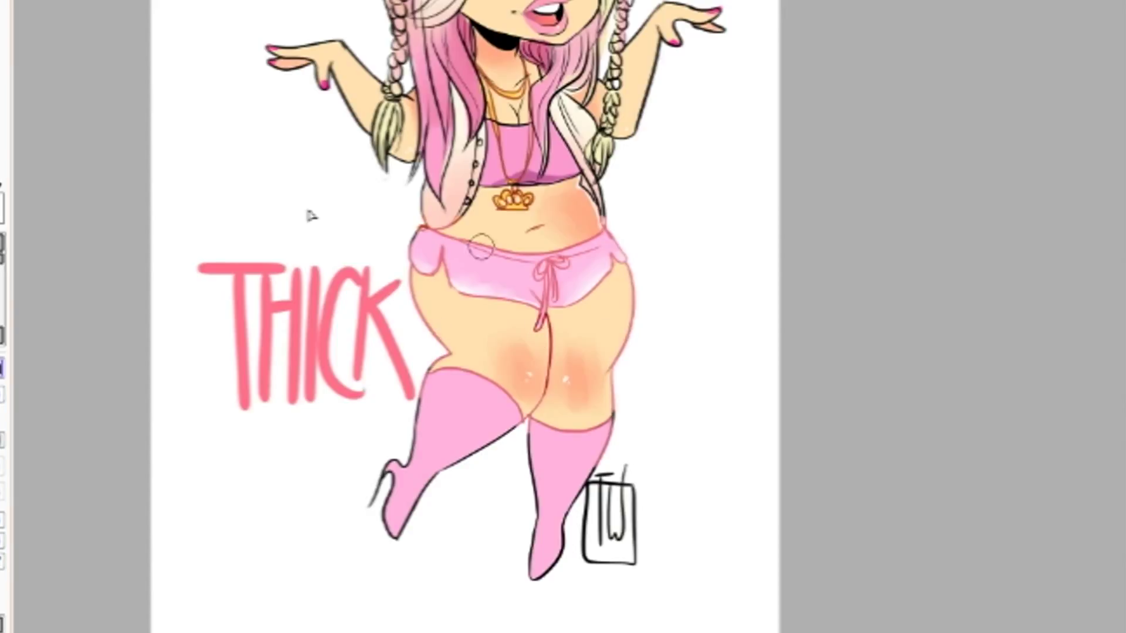
# Recolour the outlines of the socks and heels and the signature box in deep pink
pyautogui.scroll(-1, 481, 250)
pyautogui.scroll(1, 588, 533)
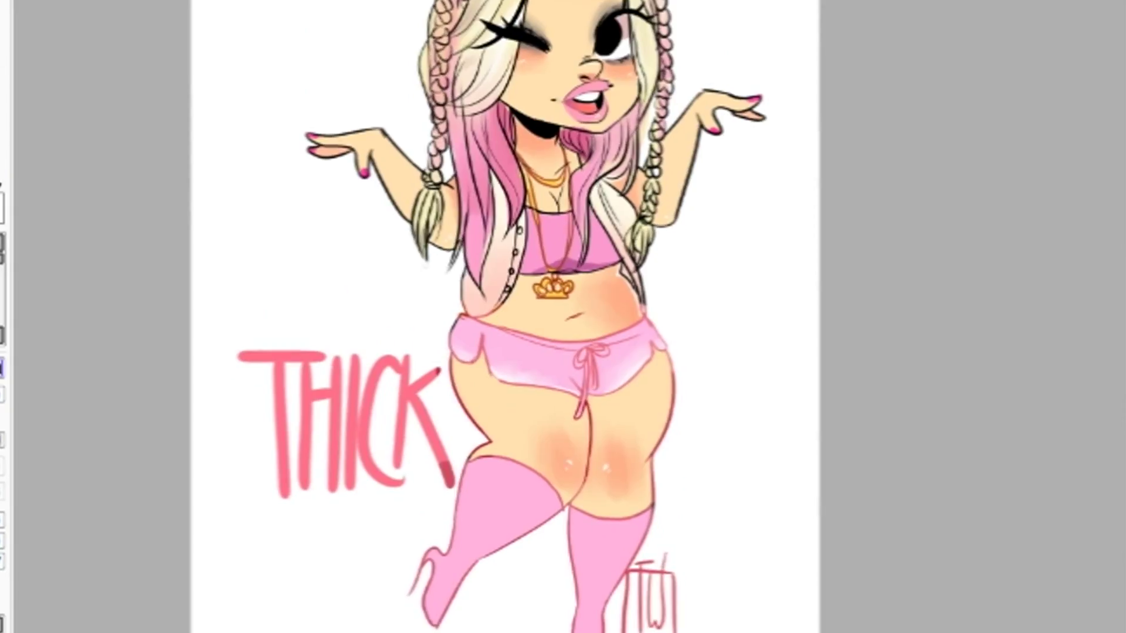
pyautogui.scroll(-1, 403, 515)
pyautogui.scroll(1, 638, 371)
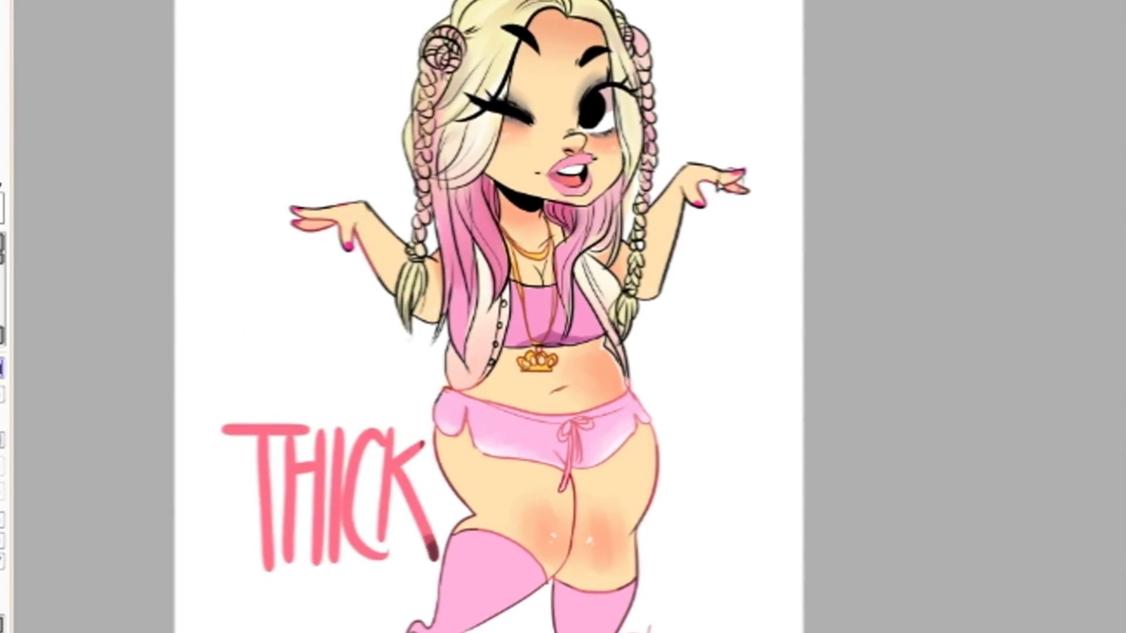
# Recolour the hair, bun, braid and eyelash line art crimson, and the eyebrows reddish brown
pyautogui.scroll(1, 498, 317)
pyautogui.scroll(1, 516, 317)
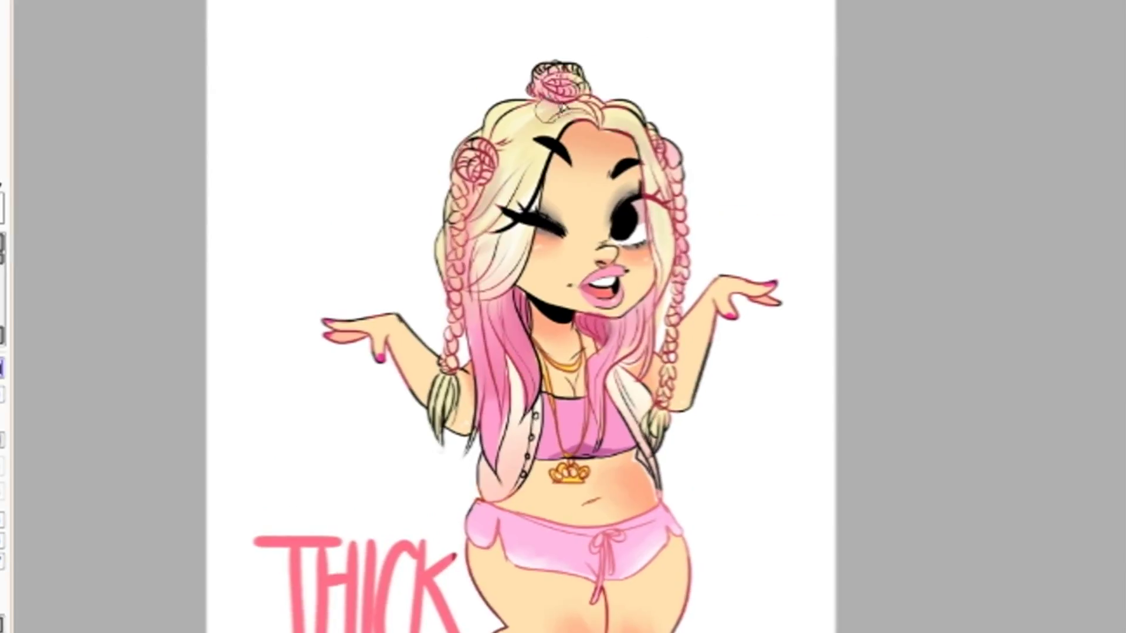
pyautogui.scroll(-2, 516, 316)
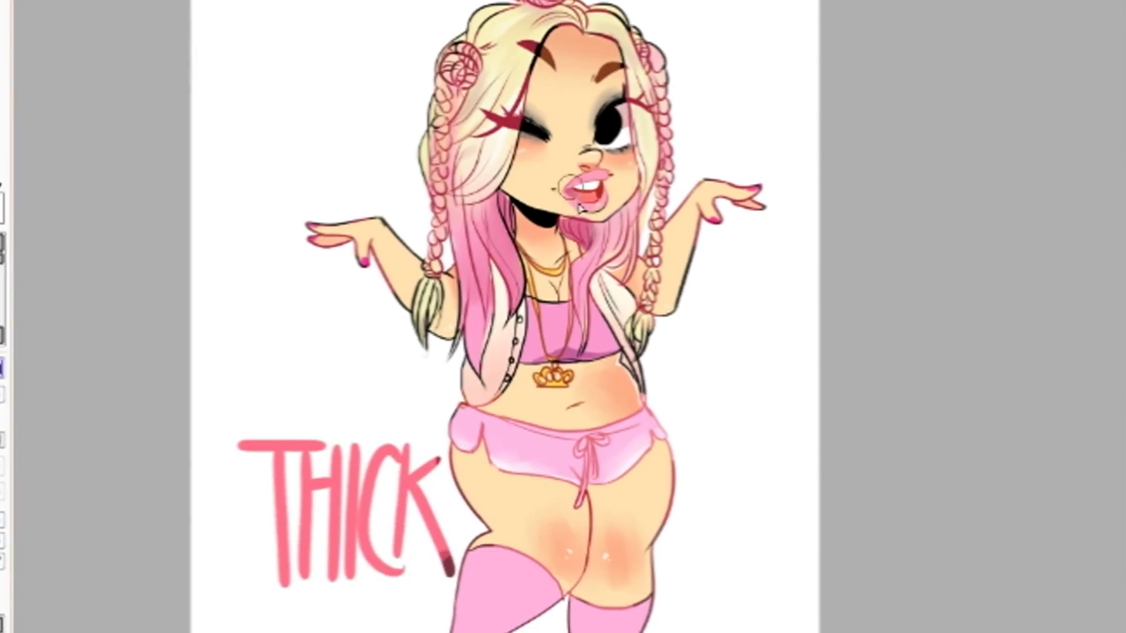
# Recolour the shadow under the chin dark red and the vest's outlines and buttons reddish brown
pyautogui.scroll(-2, 402, 448)
pyautogui.scroll(2, 402, 448)
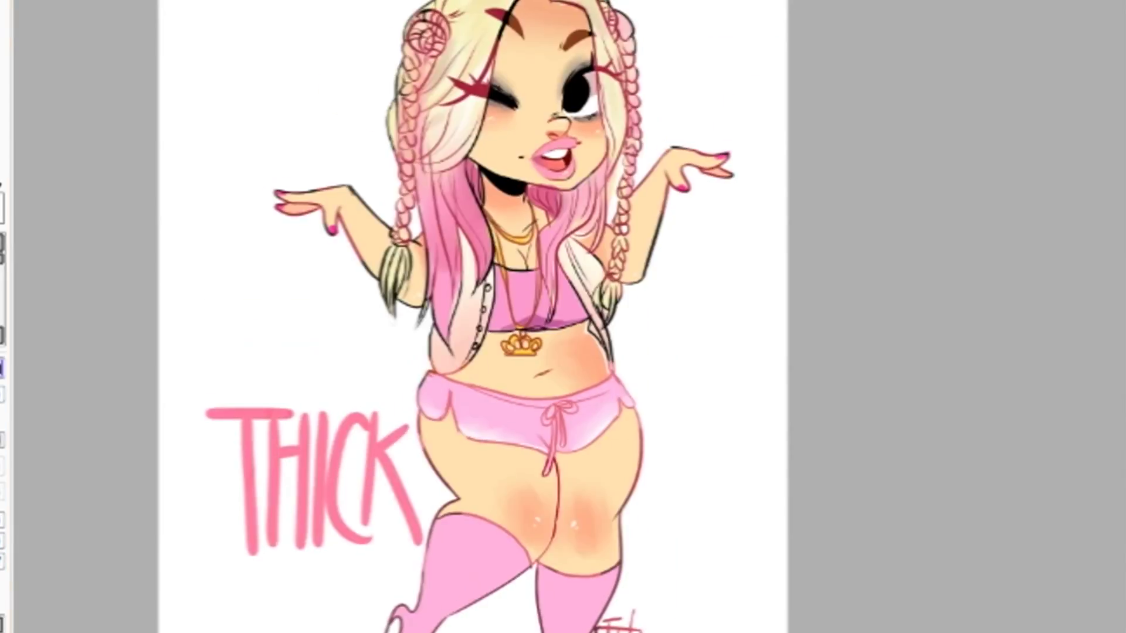
pyautogui.scroll(1, 503, 242)
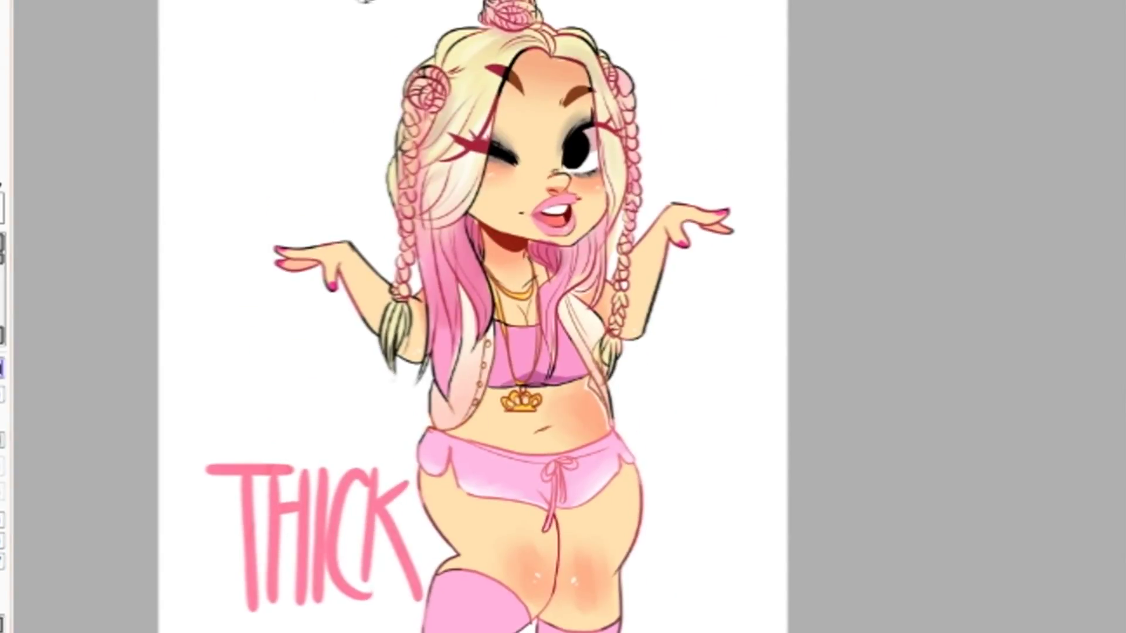
# Paint a grey iris into the open eye
pyautogui.scroll(2, 503, 243)
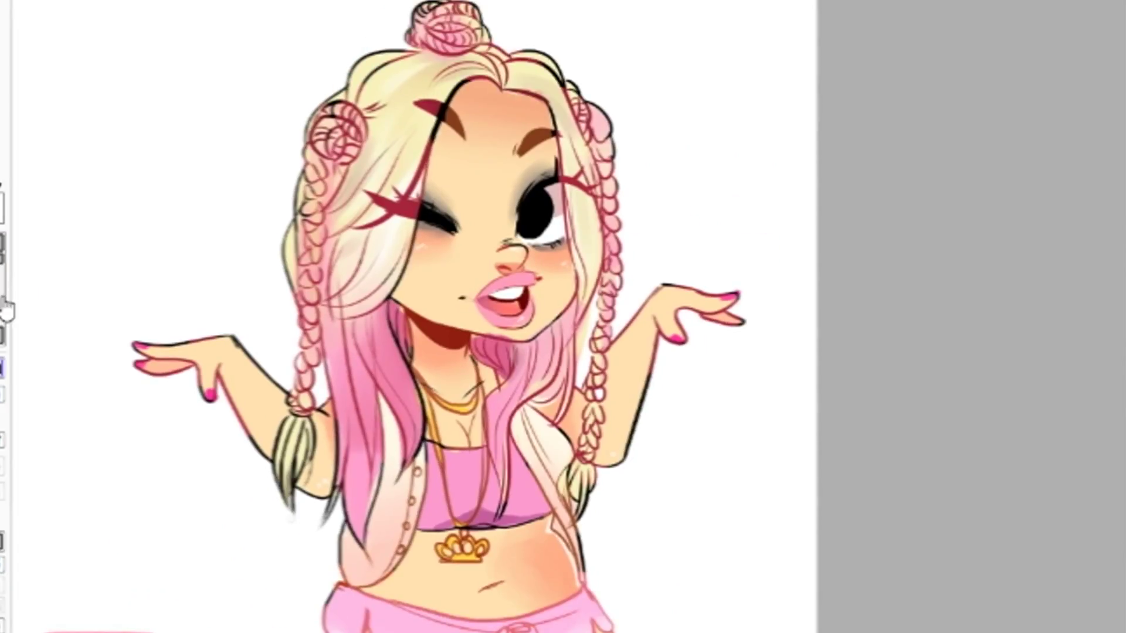
pyautogui.scroll(3, 518, 228)
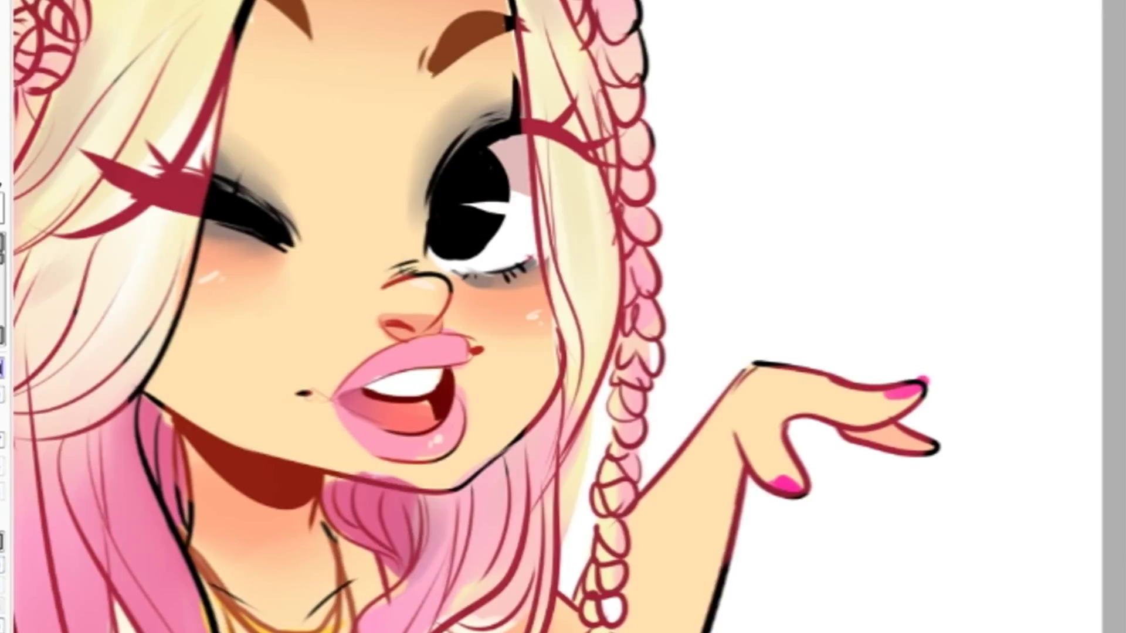
pyautogui.scroll(-3, 248, 44)
pyautogui.scroll(1, 248, 43)
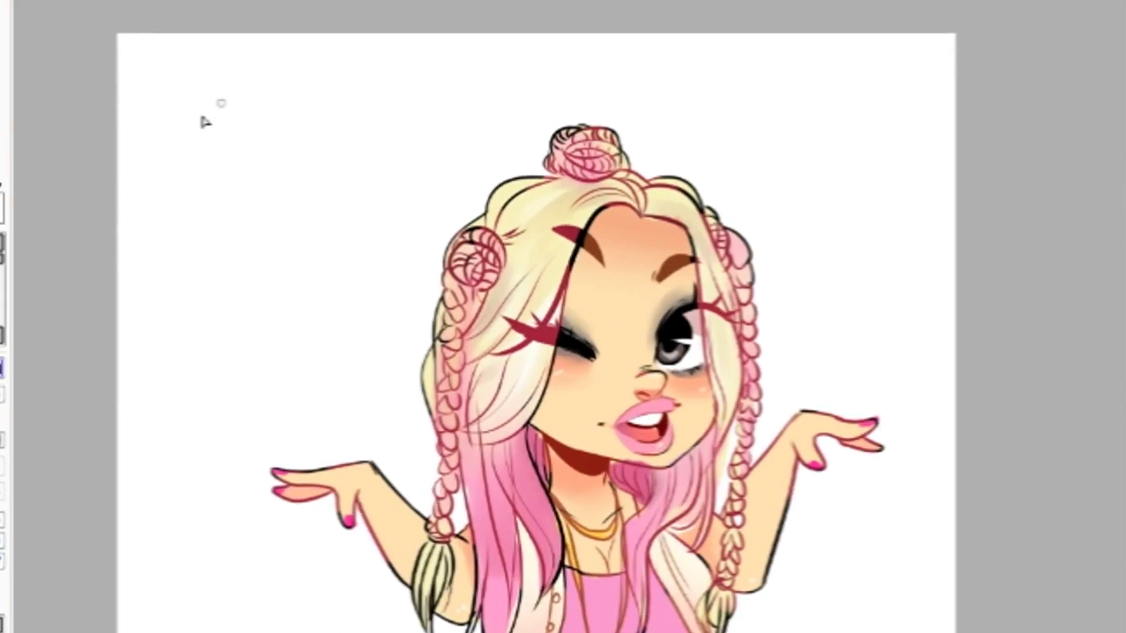
# Add a pink speech bubble reading "Thick girls is a boys best friend!~" with music notes, and cover the figure with a translucent purple layer
pyautogui.moveTo(241, 126)
pyautogui.mouseDown()
pyautogui.moveTo(349, 156)
pyautogui.moveTo(231, 219)
pyautogui.moveTo(395, 202)
pyautogui.moveTo(240, 291)
pyautogui.moveTo(379, 298)
pyautogui.moveTo(234, 113)
pyautogui.moveTo(344, 307)
pyautogui.moveTo(227, 227)
pyautogui.moveTo(358, 170)
pyautogui.moveTo(415, 350)
pyautogui.mouseUp()
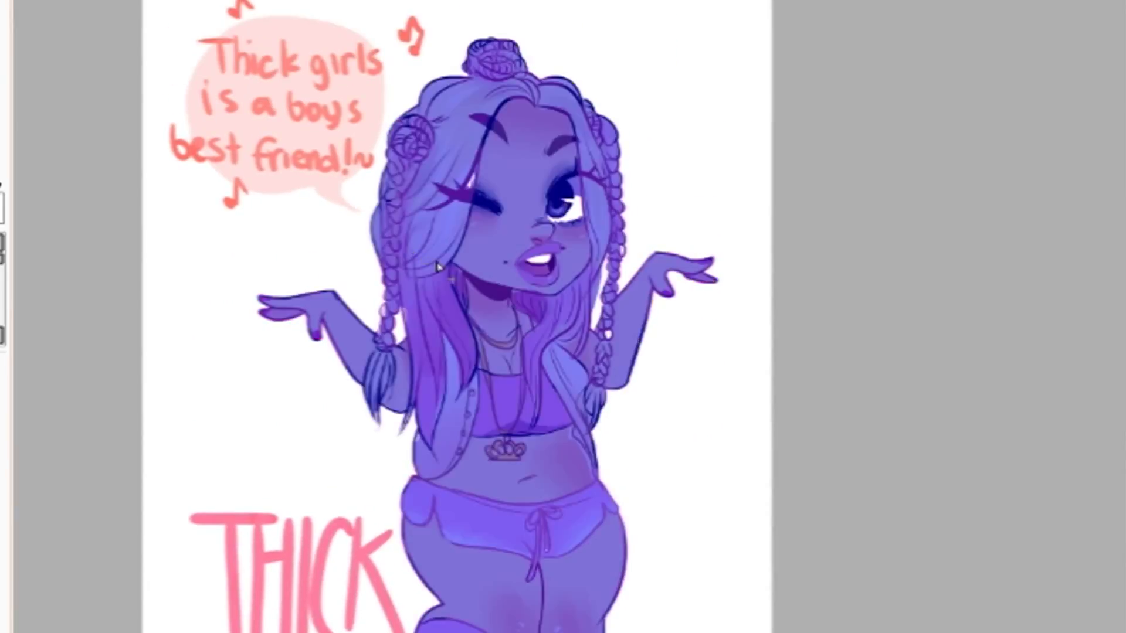
pyautogui.moveTo(438, 267); pyautogui.dragTo(423, 193)
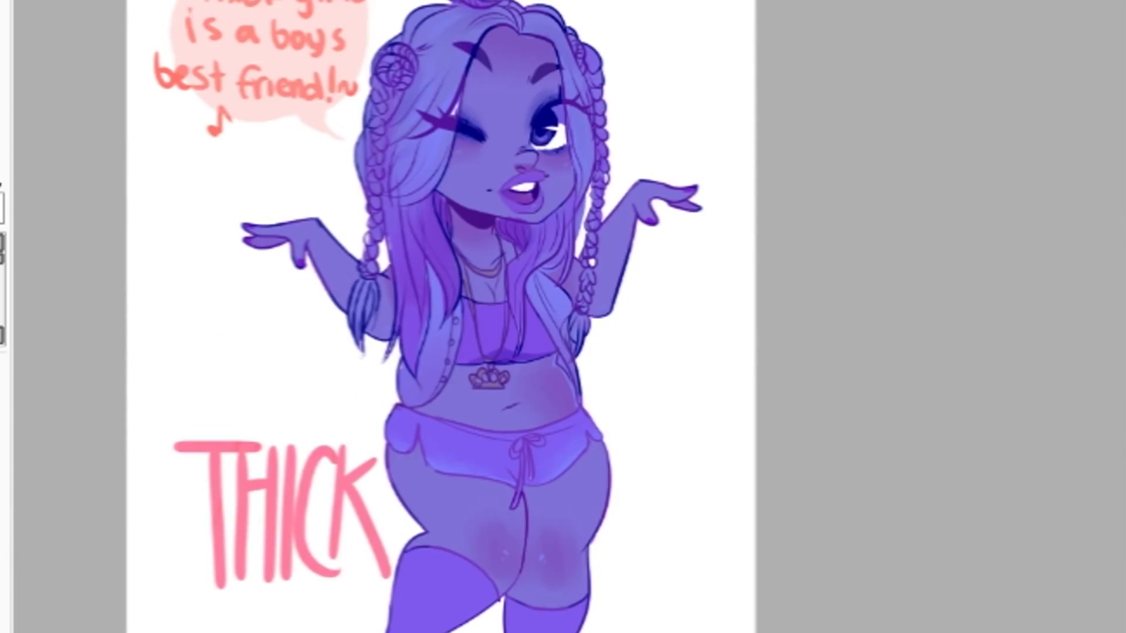
pyautogui.moveTo(437, 317); pyautogui.dragTo(428, 292)
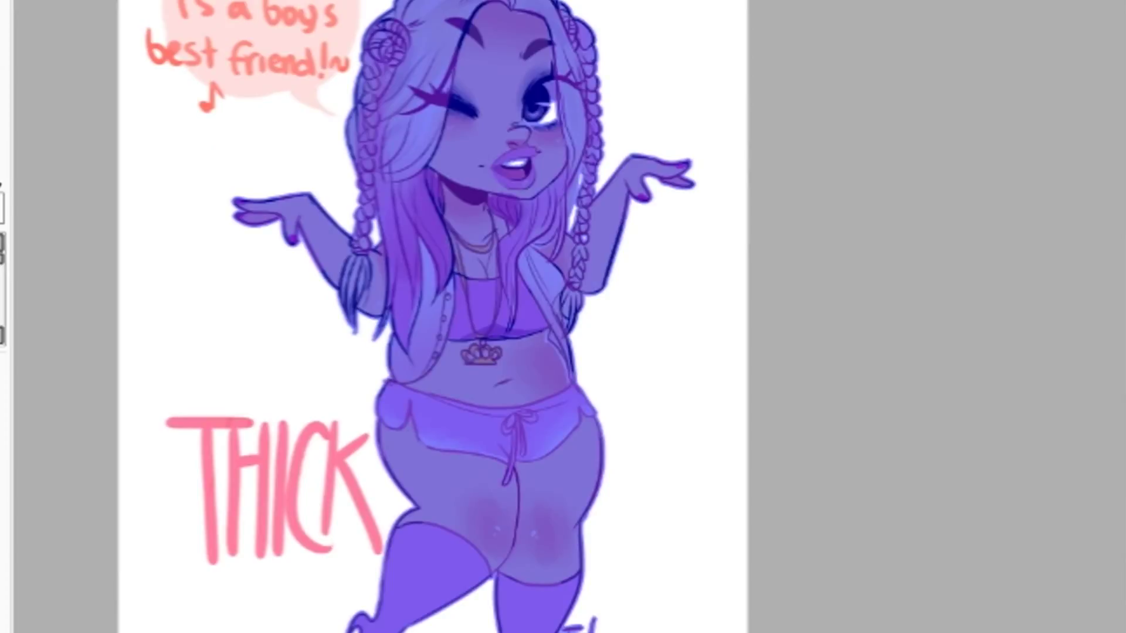